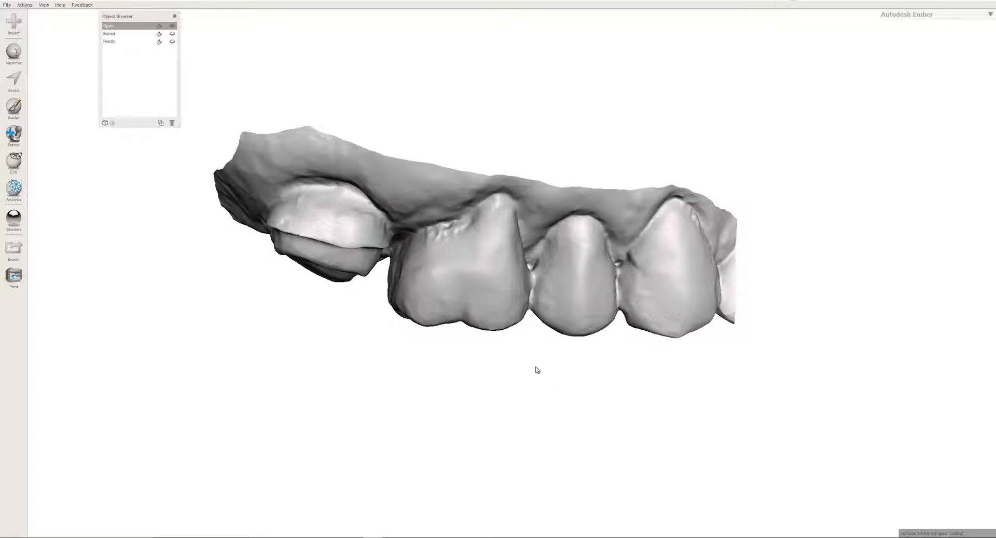
- Hide the Open model, show the Based model in its place and make it the active object
middle_drag(534, 369, 473, 289)
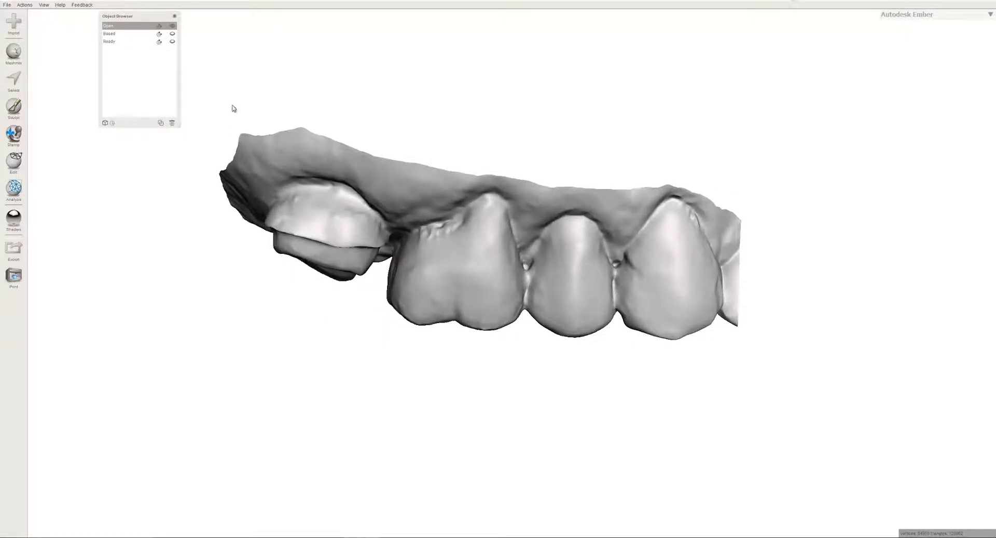
middle_drag(429, 156, 529, 322)
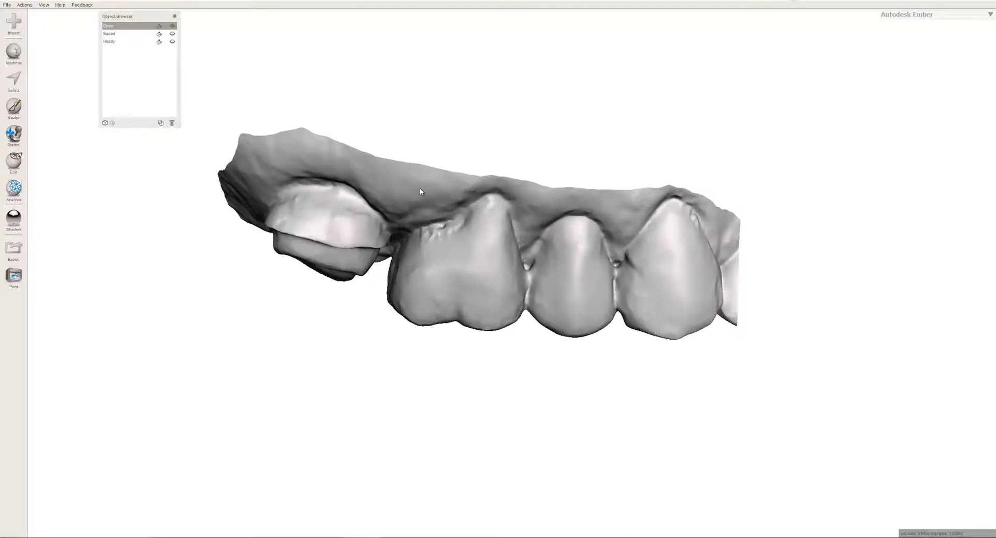
click(173, 34)
click(172, 25)
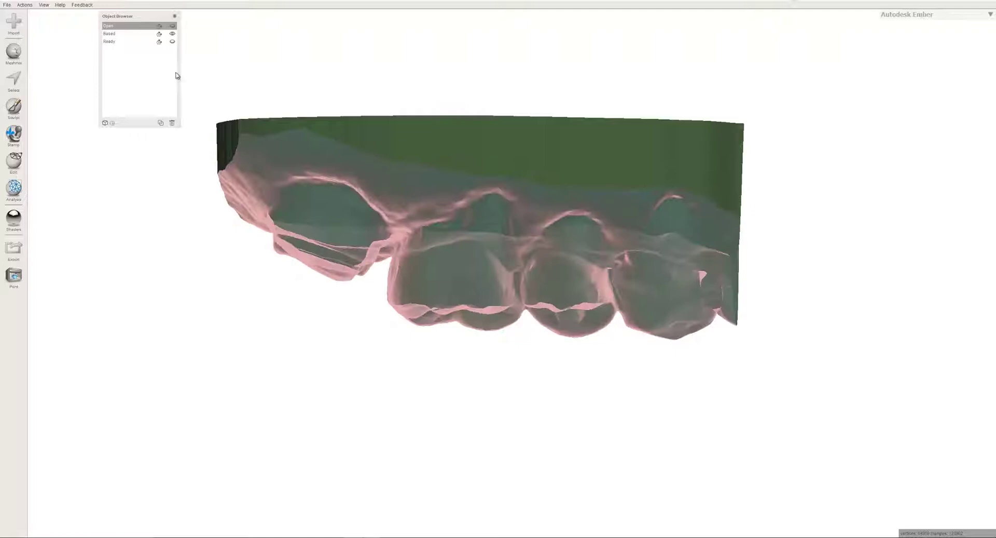
click(144, 34)
mouse_move(579, 190)
right_down()
mouse_move(382, 165)
mouse_move(597, 186)
right_up()
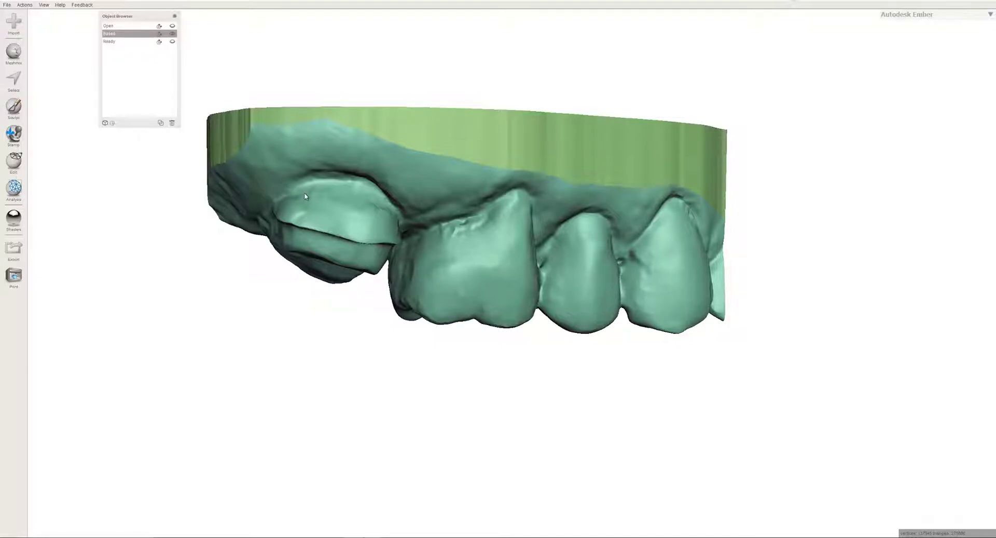
key(s)
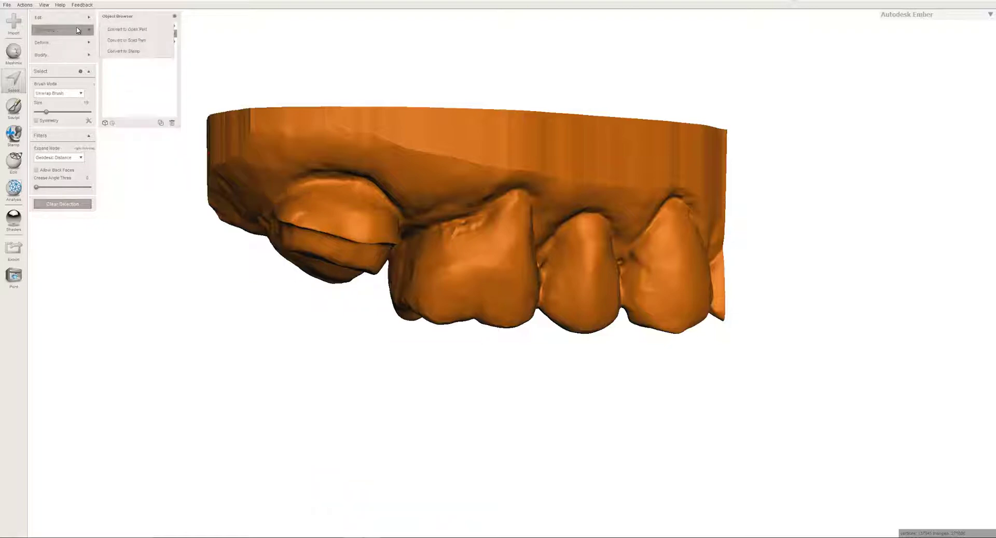
mouse_move(42, 42)
mouse_move(84, 57)
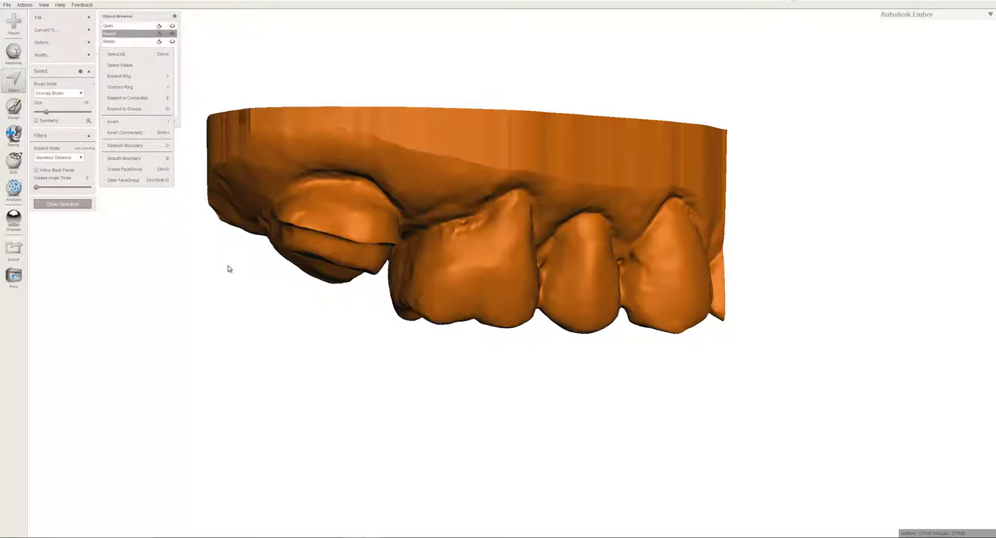
key(Escape)
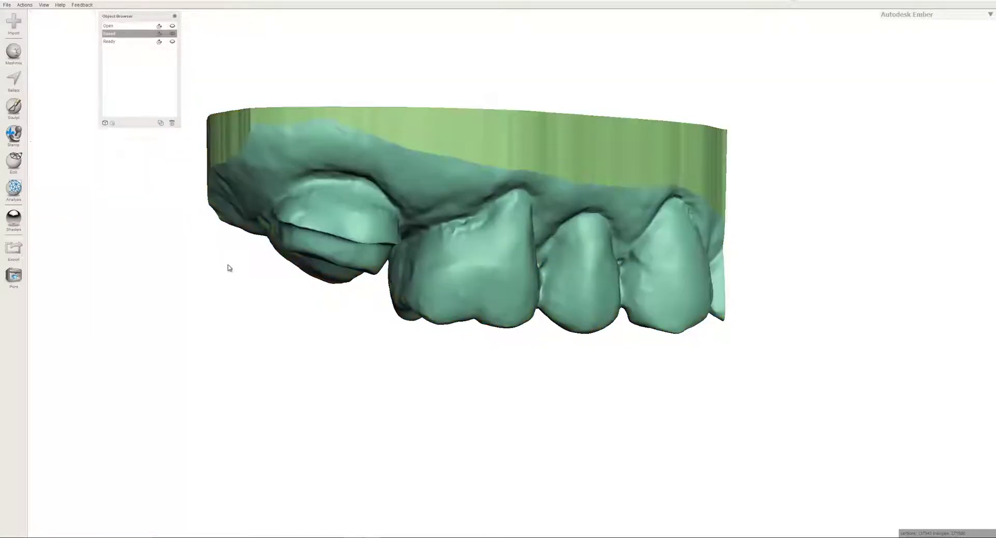
- Switch the display from the Based model to the Ready model and examine its prepared molar from the side and biting surface
click(172, 41)
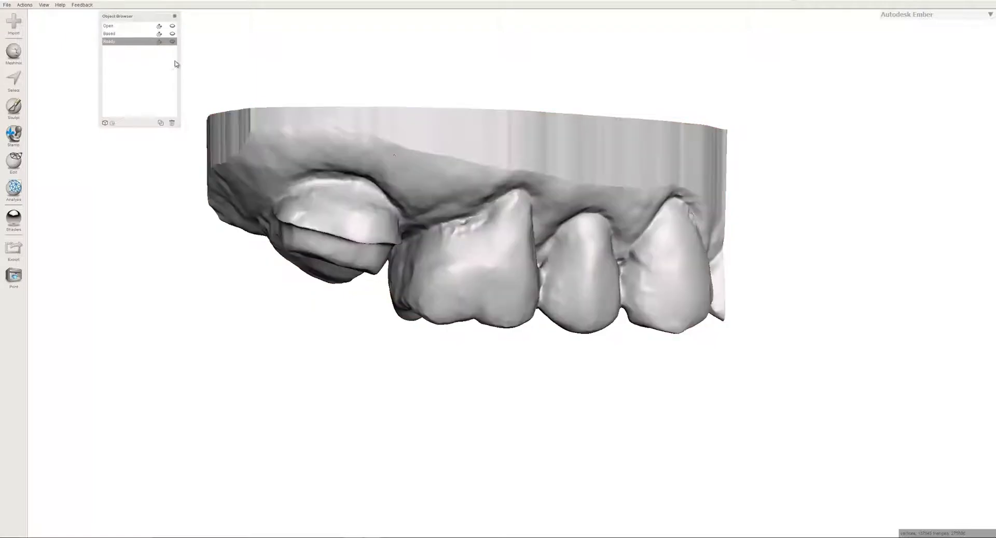
right_drag(502, 221, 473, 326)
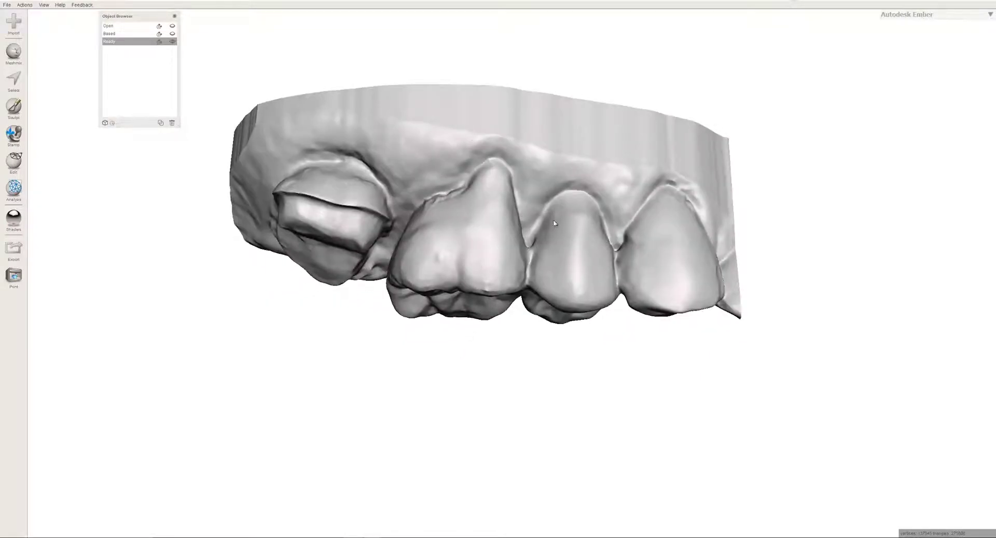
right_drag(513, 378, 385, 254)
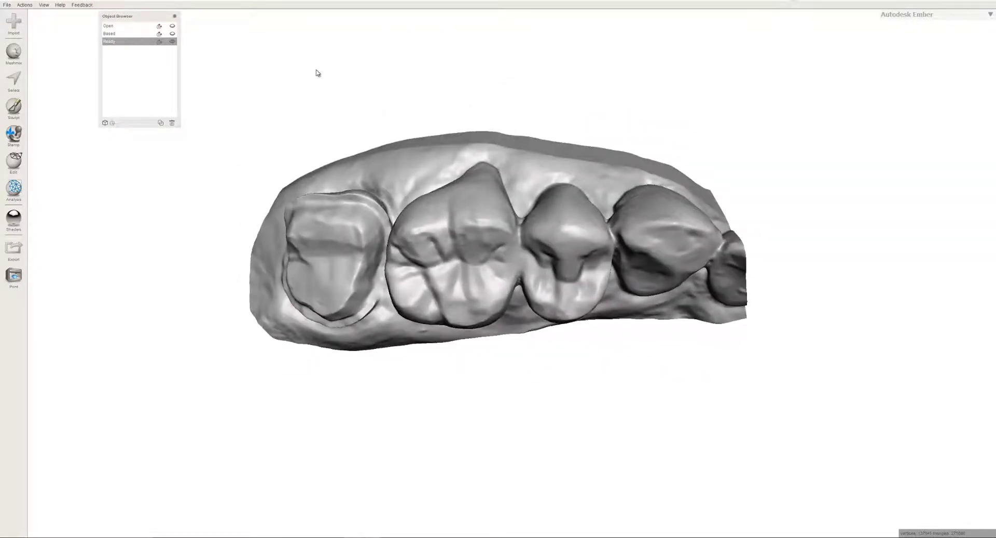
right_drag(298, 57, 377, 167)
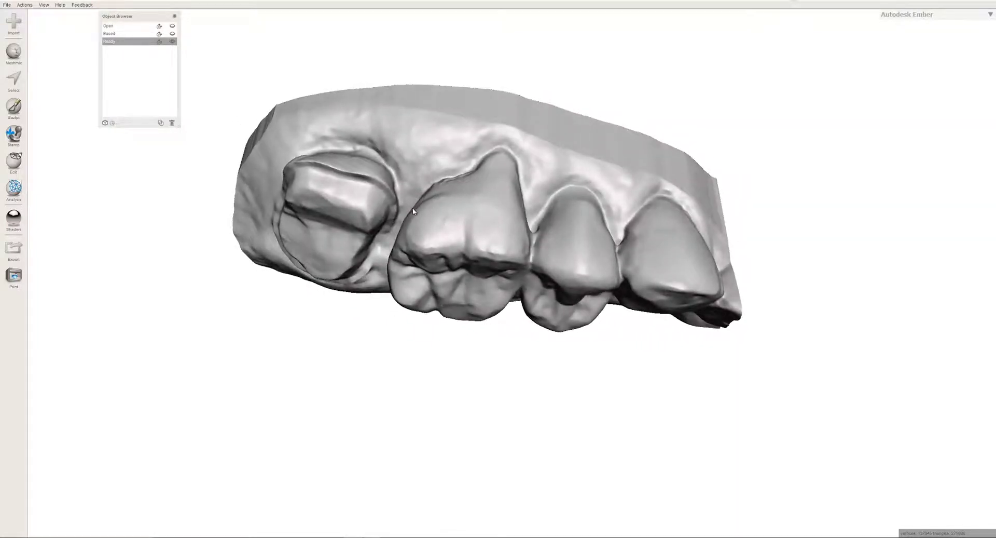
mouse_move(461, 212)
right_down()
mouse_move(465, 220)
mouse_move(470, 210)
right_up()
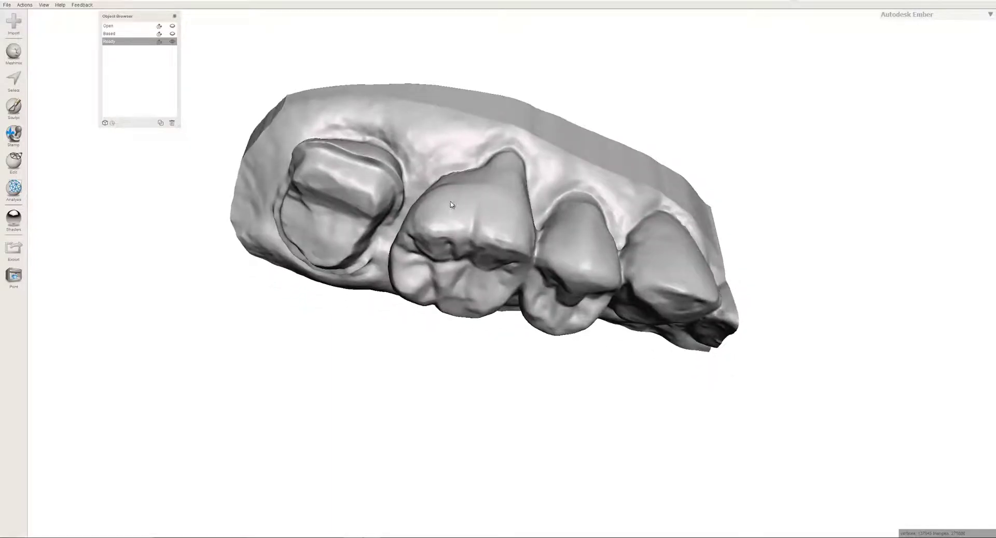
right_drag(442, 207, 429, 261)
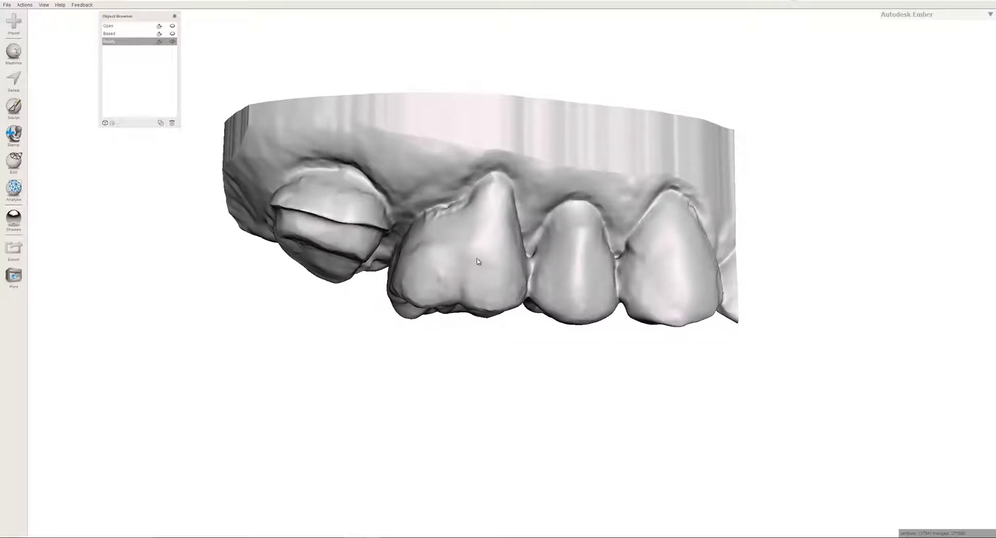
middle_drag(449, 250, 470, 264)
scroll(460, 256, up, 3)
right_drag(515, 274, 423, 203)
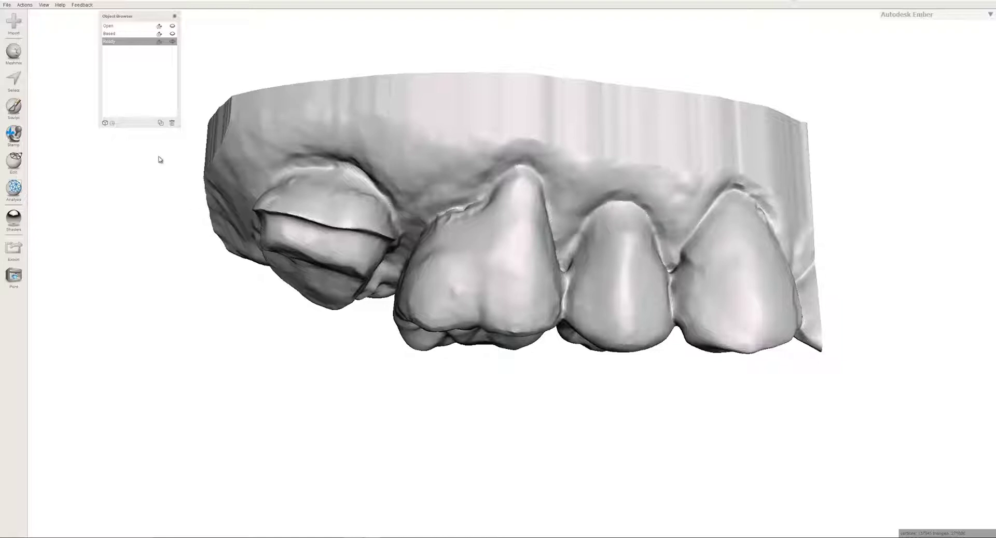
- Start the Select tool with the Unwrap Brush and enlarge the brush to cover the prepared molar's margin
click(16, 80)
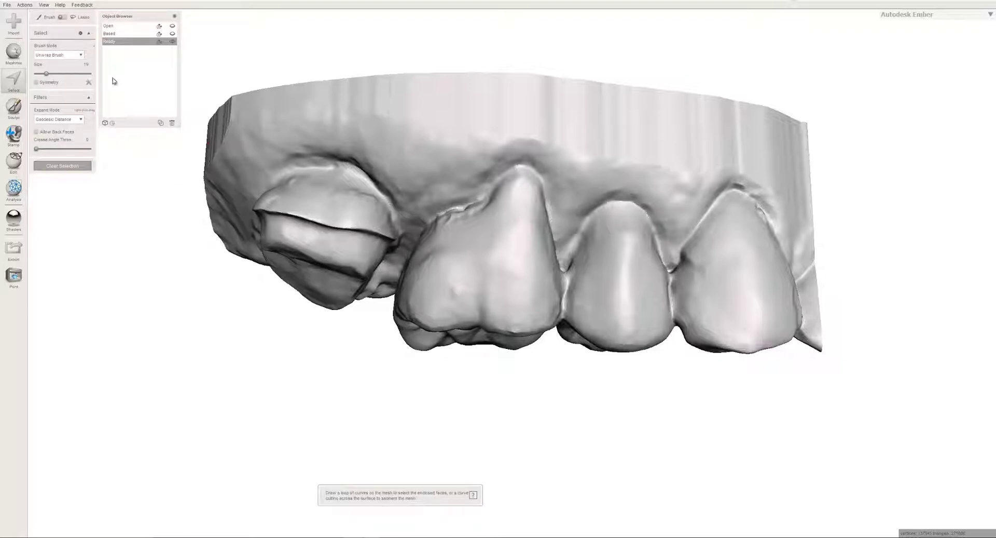
click(69, 75)
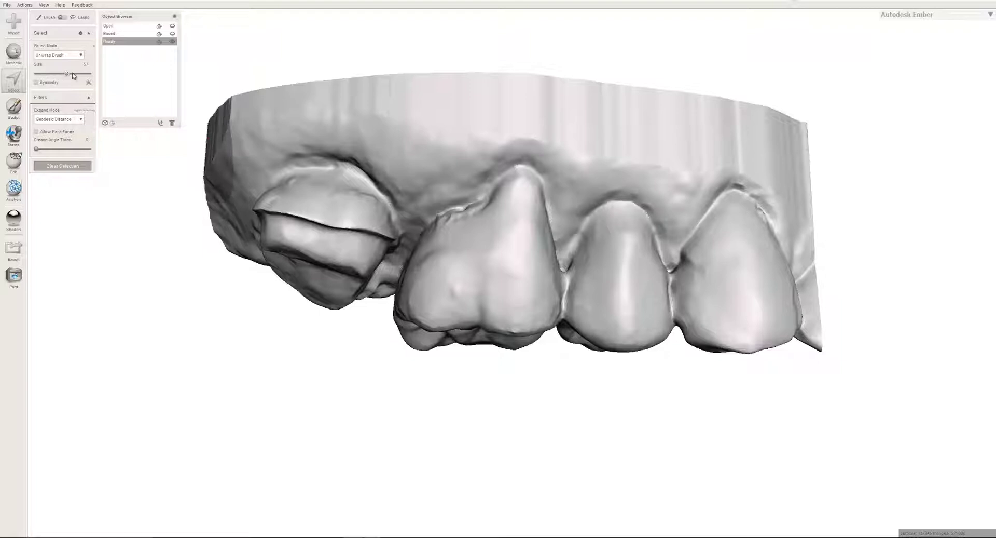
drag(68, 76, 64, 75)
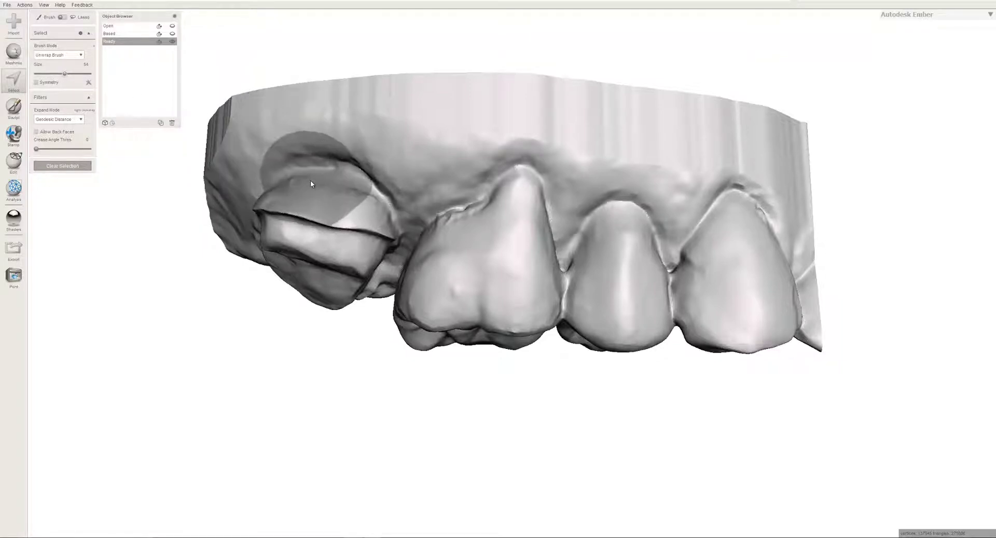
scroll(310, 180, down, 4)
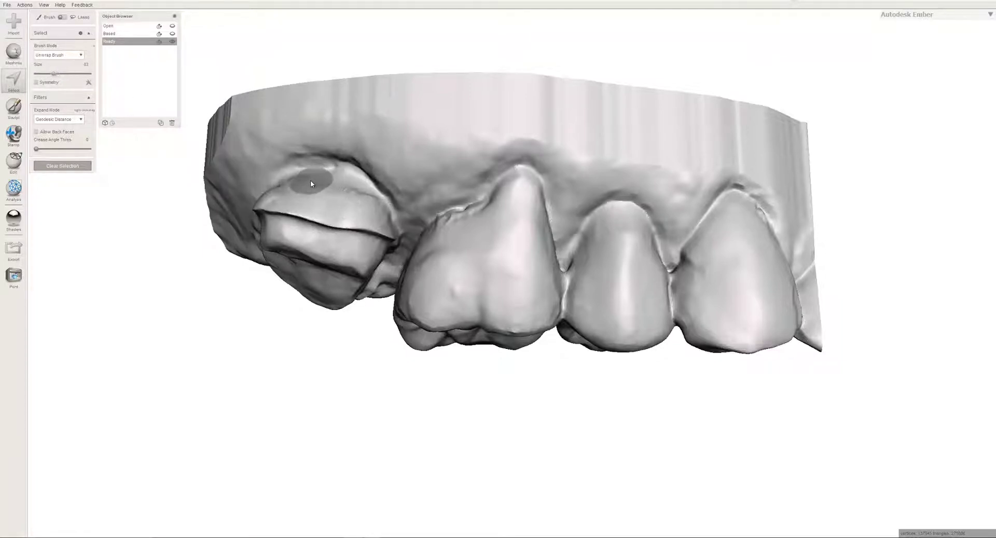
key(bracketleft)
key(bracketleft)
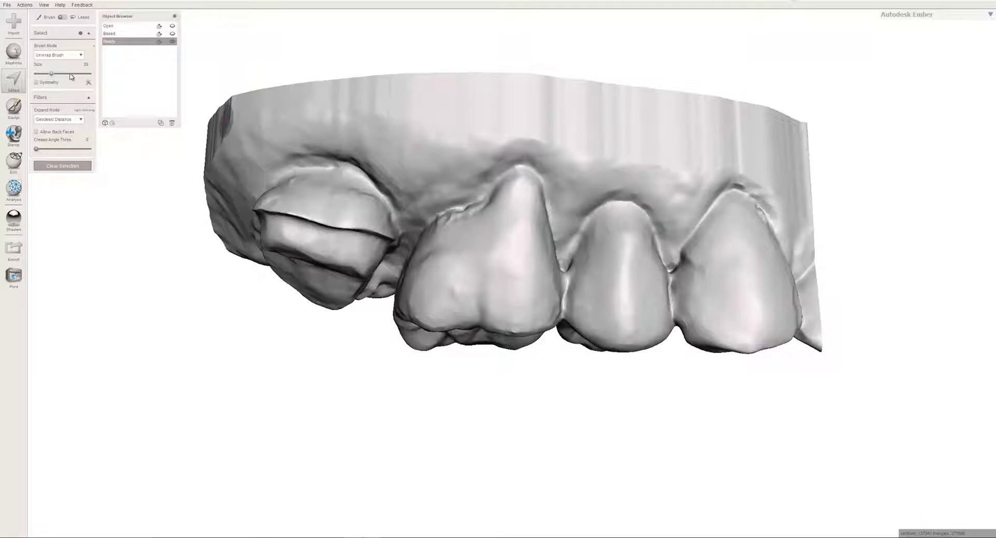
drag(54, 76, 56, 74)
key(bracketright)
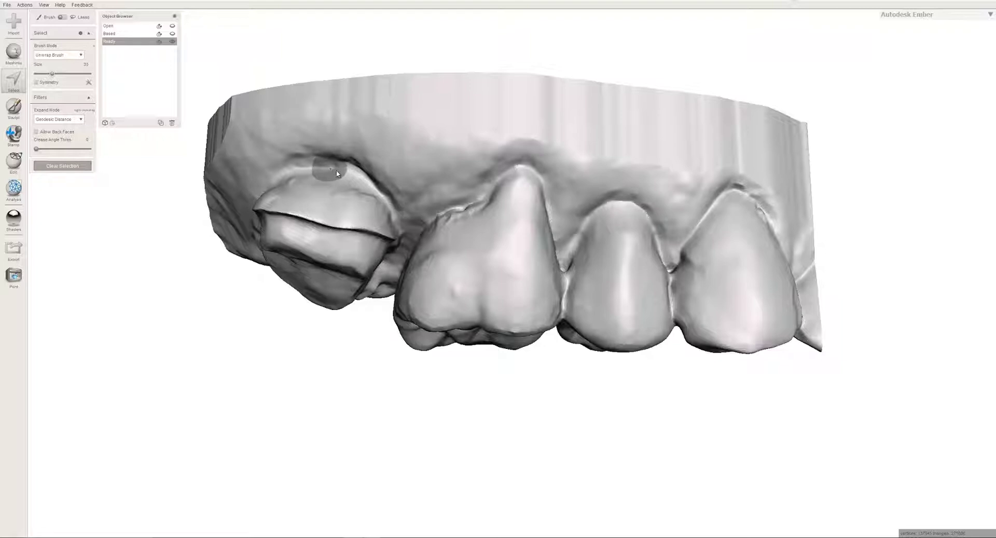
- Paint a selection band along the prepared molar's margin, from the cheek side around the rear and along the inner side
right_drag(356, 178, 342, 154)
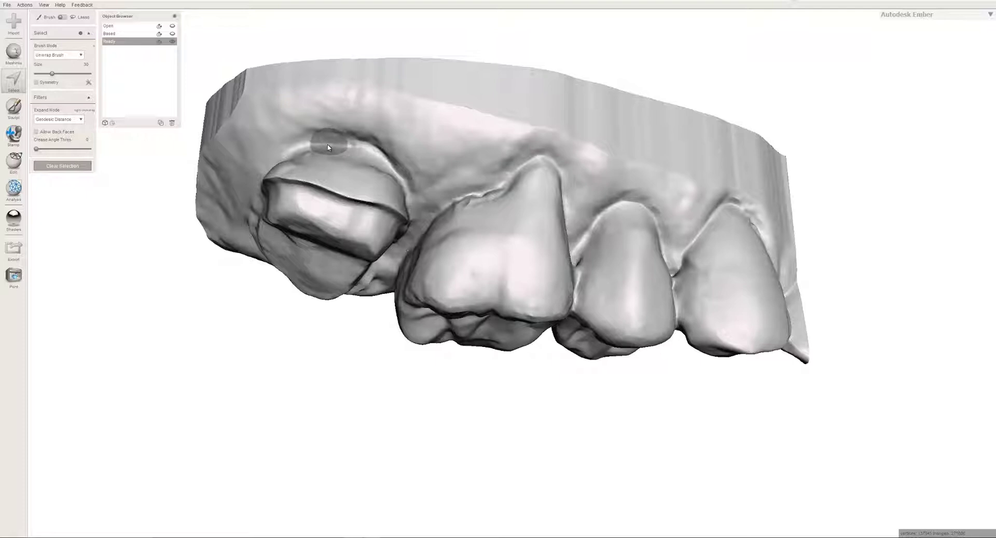
right_drag(311, 149, 311, 159)
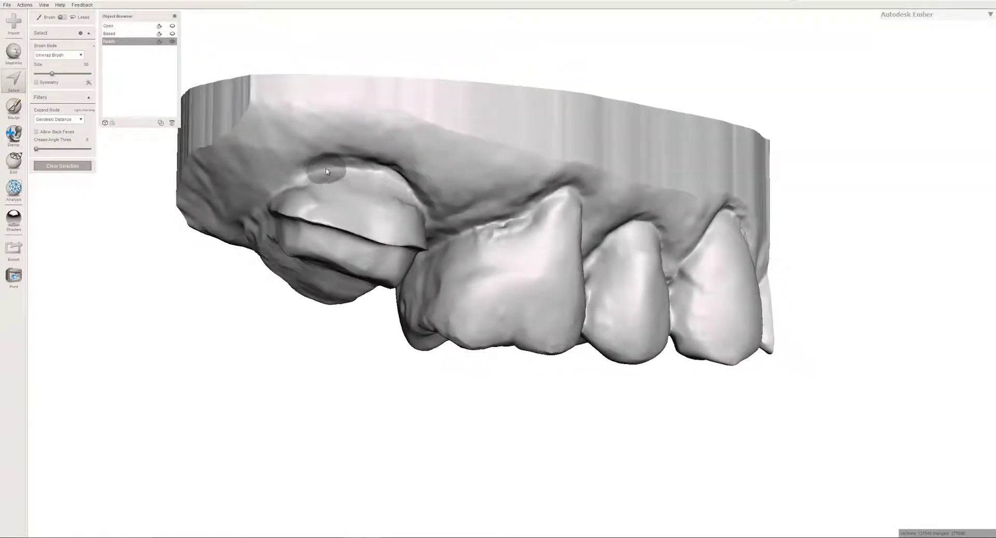
mouse_move(351, 170)
mouse_down()
mouse_move(363, 170)
mouse_move(326, 173)
mouse_up()
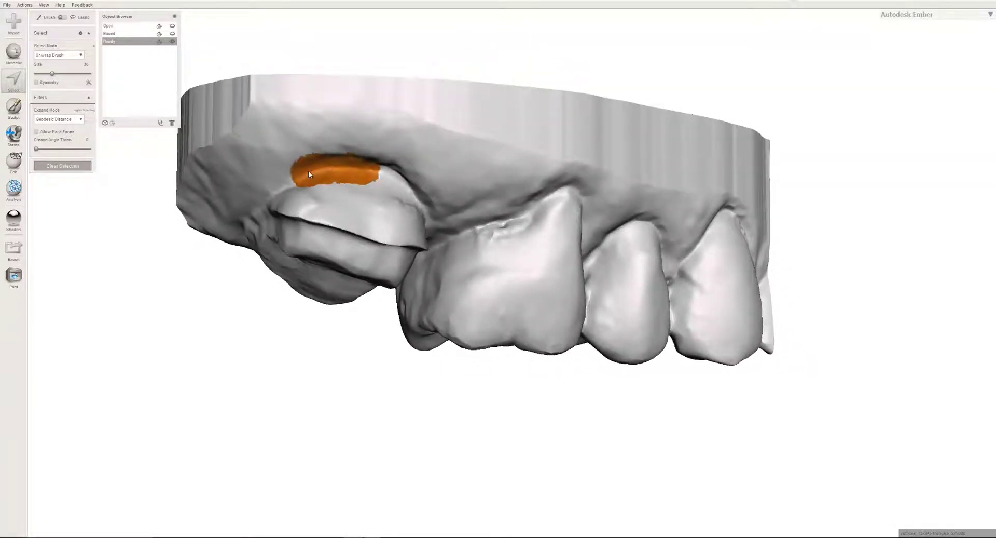
drag(281, 196, 269, 198)
right_drag(270, 198, 410, 120)
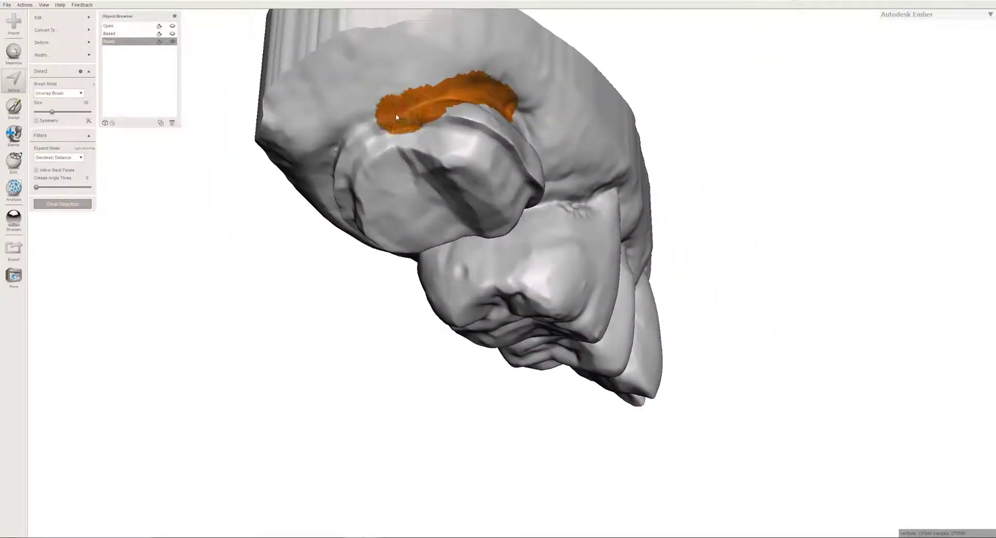
drag(382, 119, 369, 127)
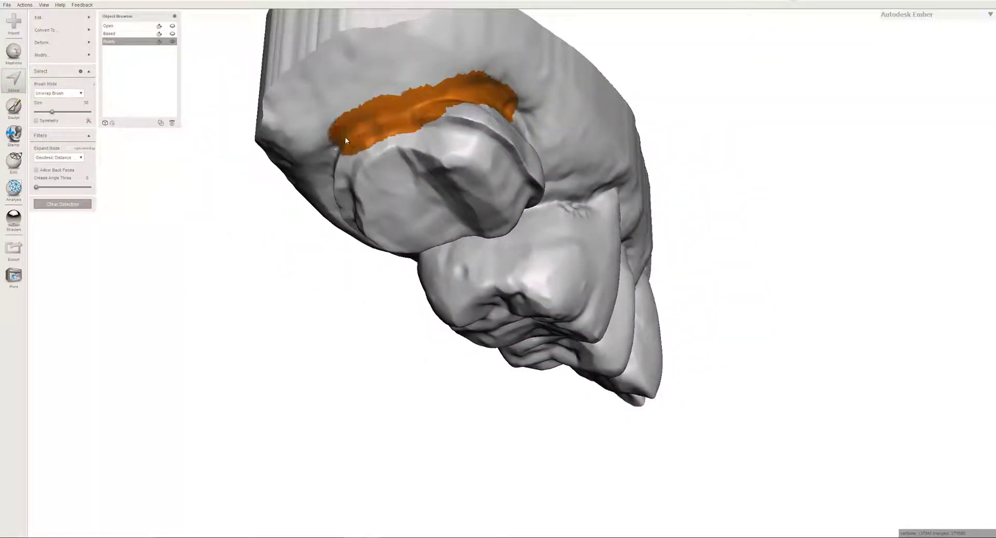
right_drag(338, 151, 565, 78)
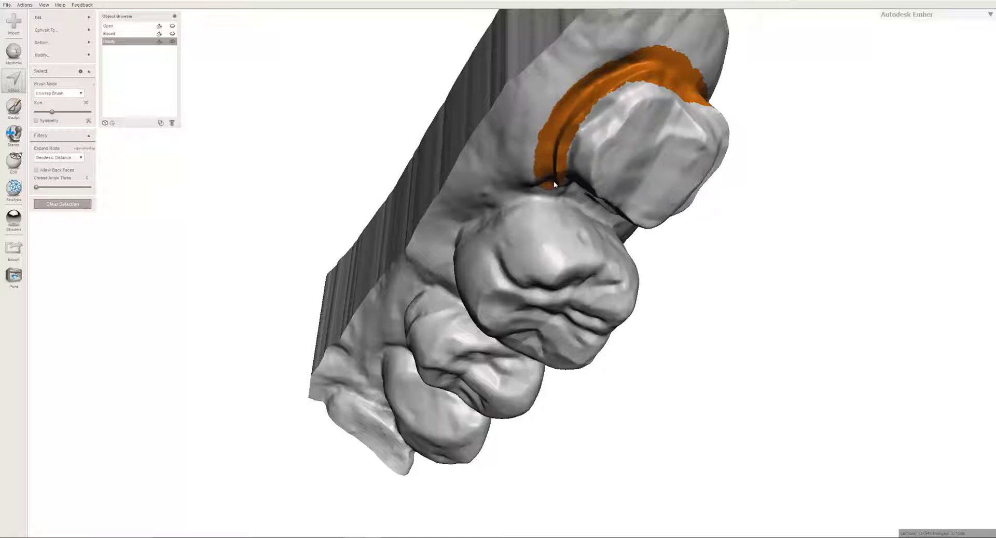
right_drag(632, 159, 518, 147)
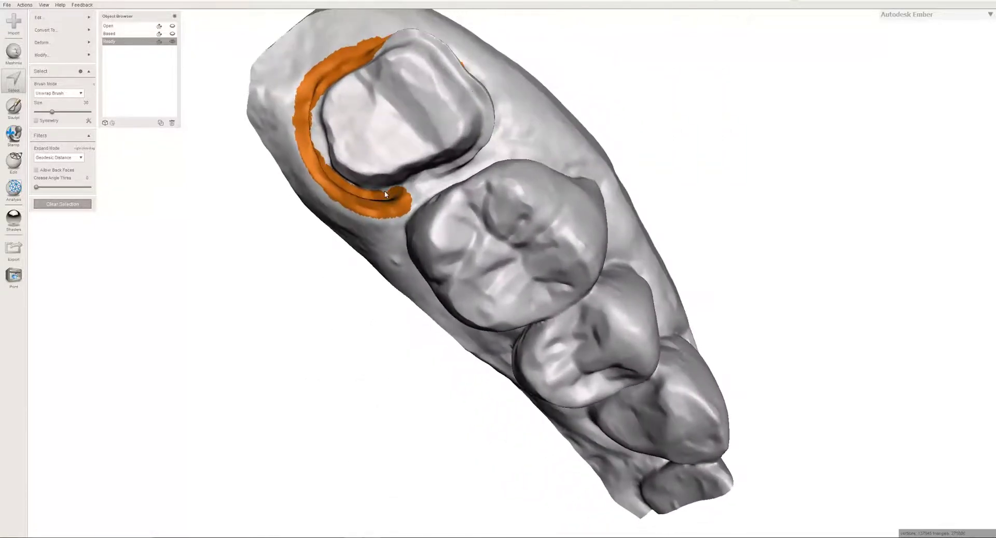
- Extend the selection band with a smaller brush past the neighbouring tooth and close it into a full ring around the prepared molar
drag(405, 196, 436, 181)
right_drag(436, 181, 423, 196)
drag(419, 197, 429, 190)
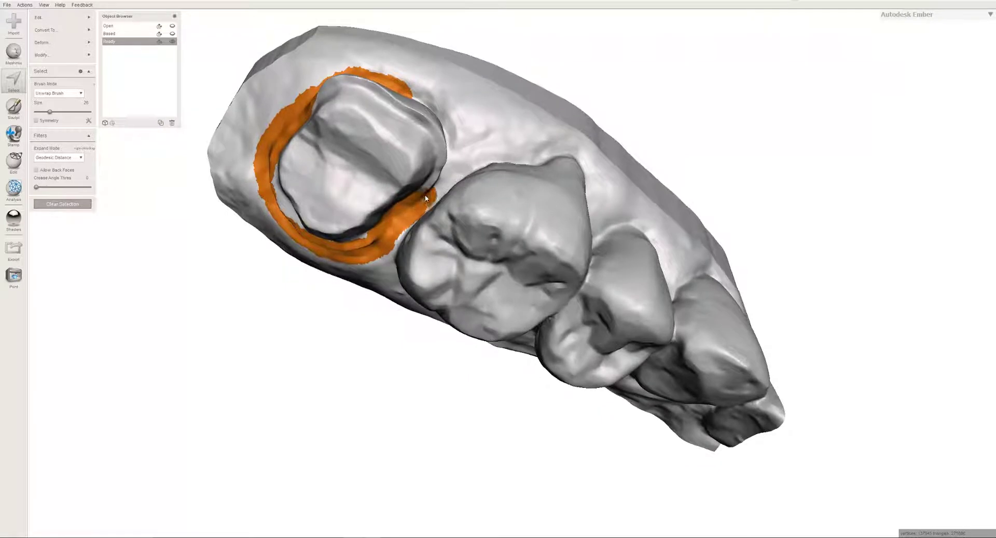
right_drag(432, 188, 408, 219)
drag(396, 245, 365, 194)
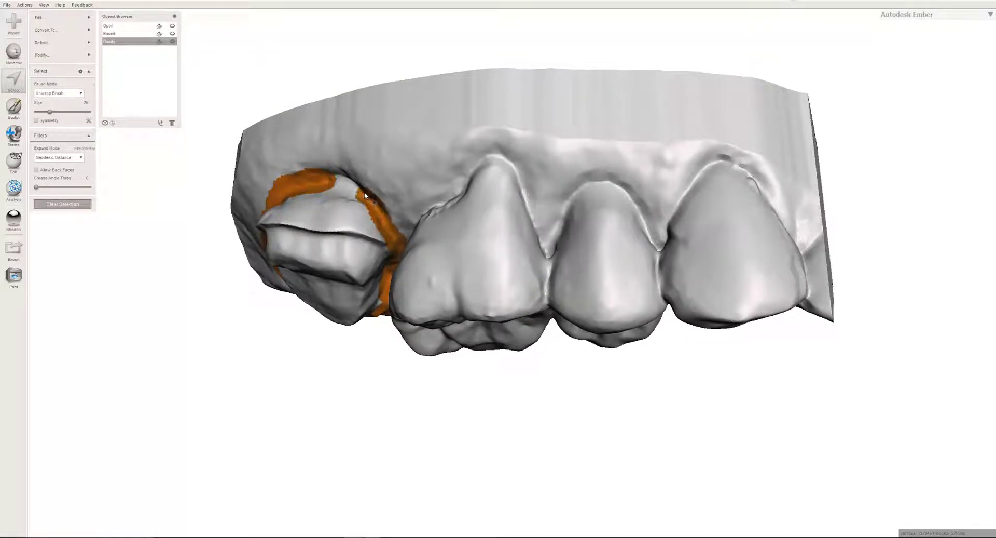
right_drag(342, 179, 382, 122)
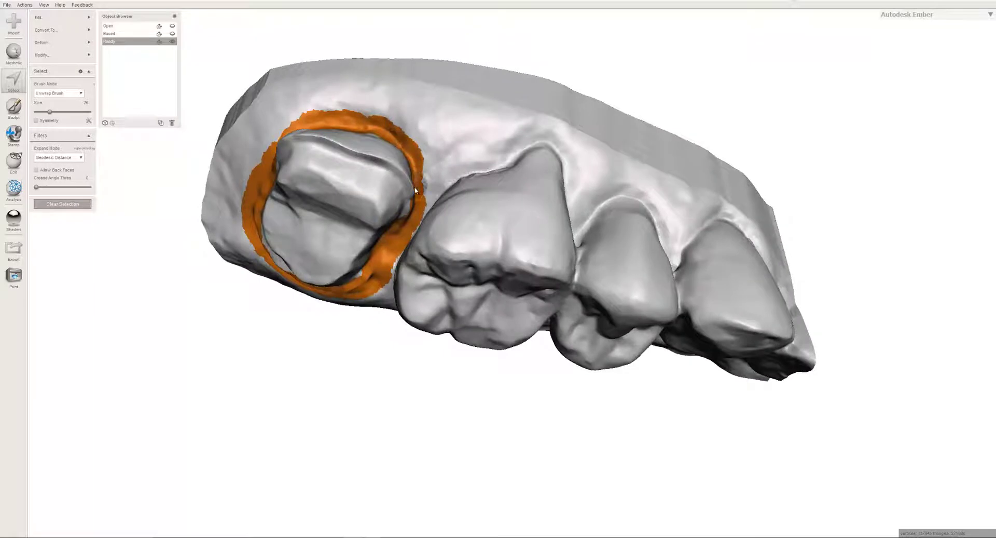
drag(415, 175, 415, 188)
mouse_move(419, 195)
right_down()
mouse_move(444, 207)
mouse_move(467, 193)
mouse_move(451, 202)
right_up()
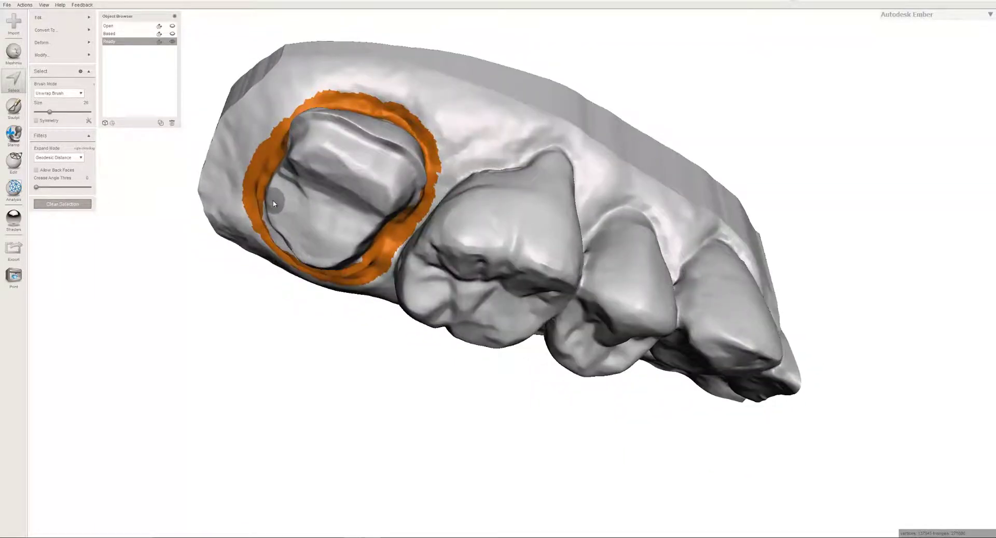
- Smooth the boundary loops of the ring selection around the prepared molar with the default Smooth Boundary settings
key(b)
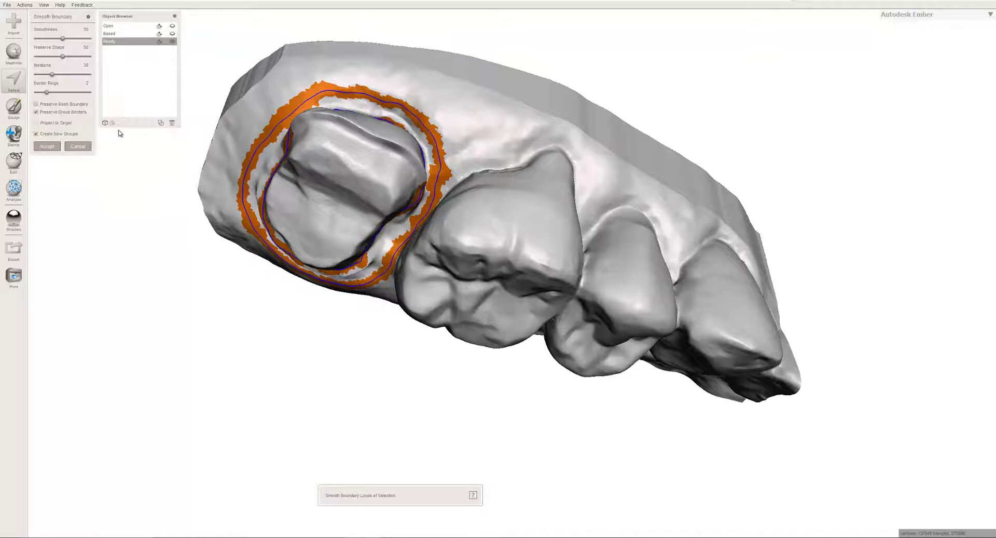
click(78, 146)
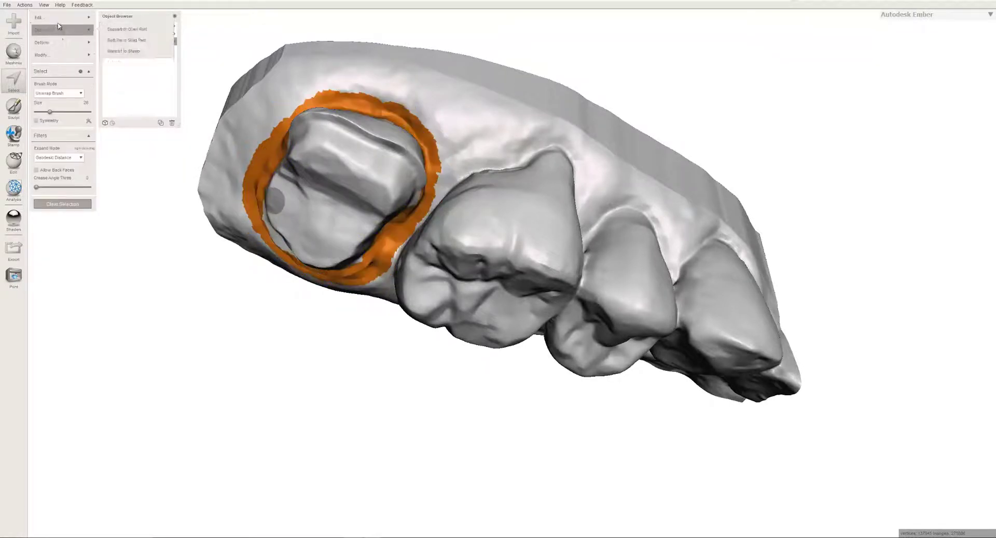
mouse_move(61, 47)
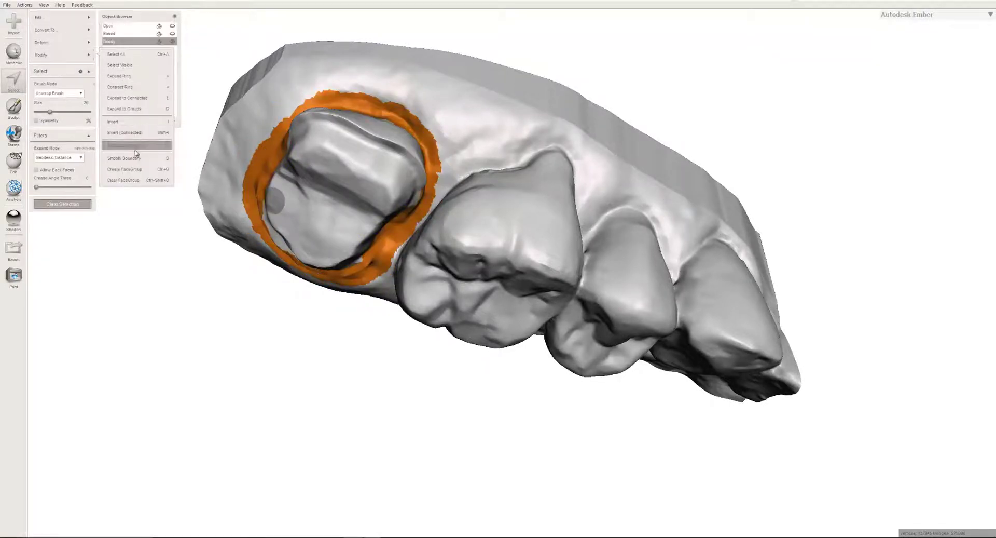
click(157, 165)
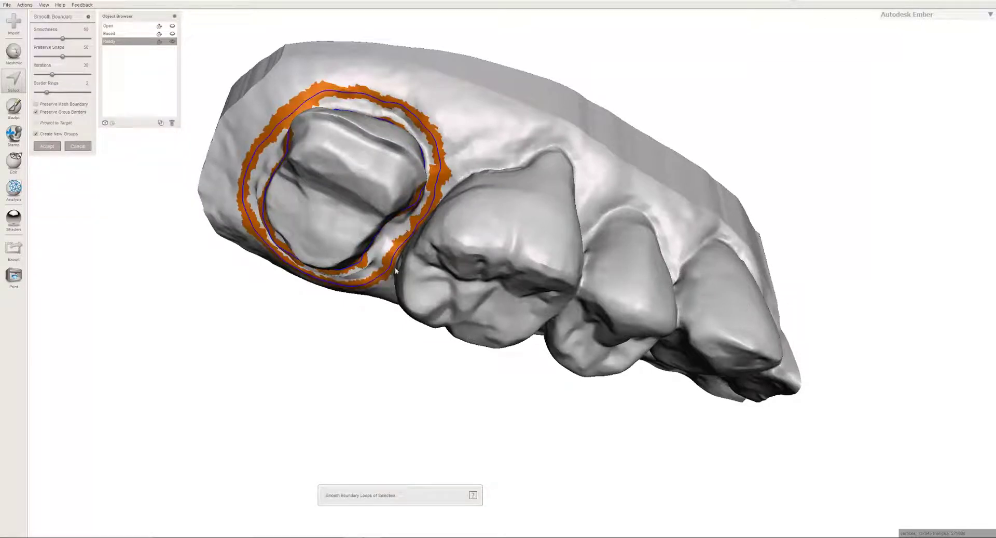
click(47, 148)
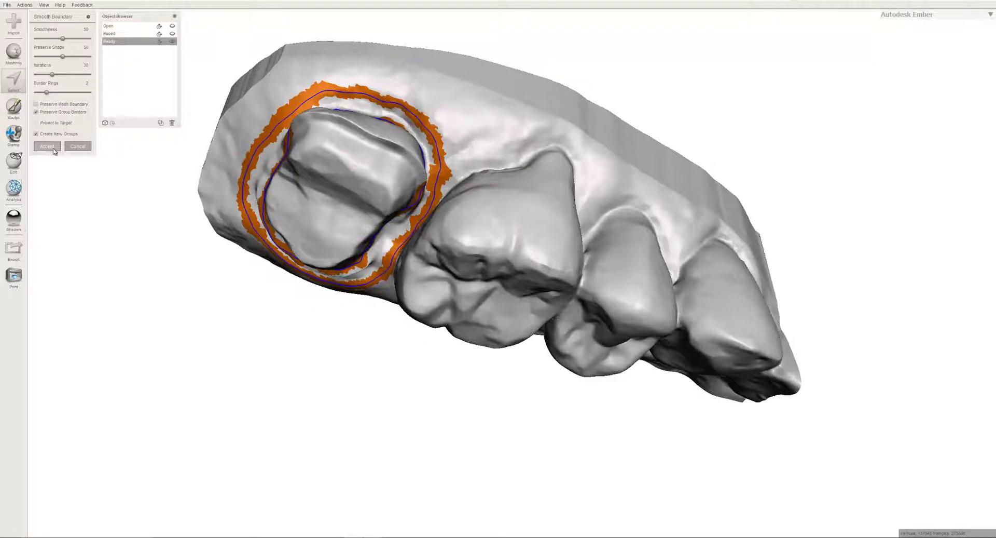
- Reduce the selection brush size and turn the smoothed ring around the prepared molar into its own face group
right_drag(353, 135, 421, 233)
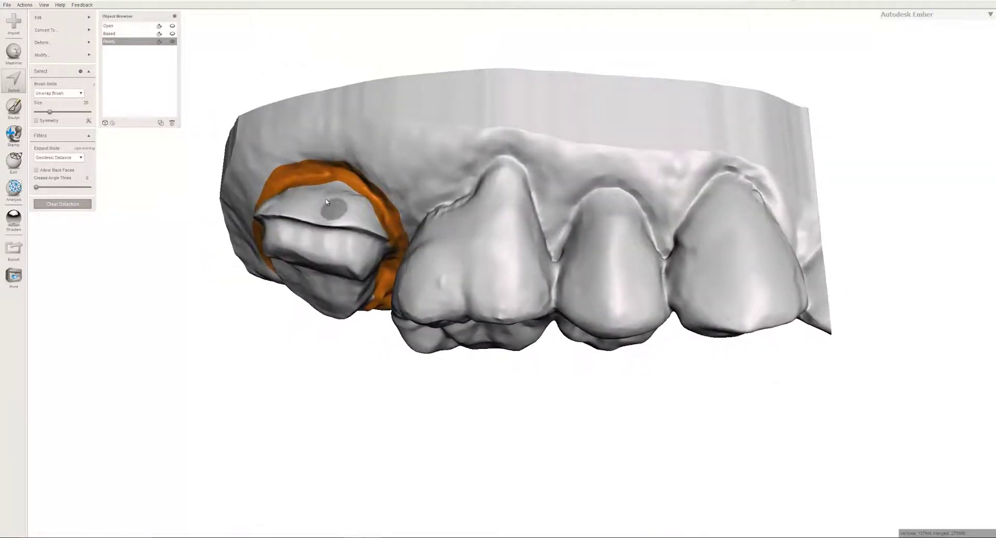
right_drag(320, 193, 333, 229)
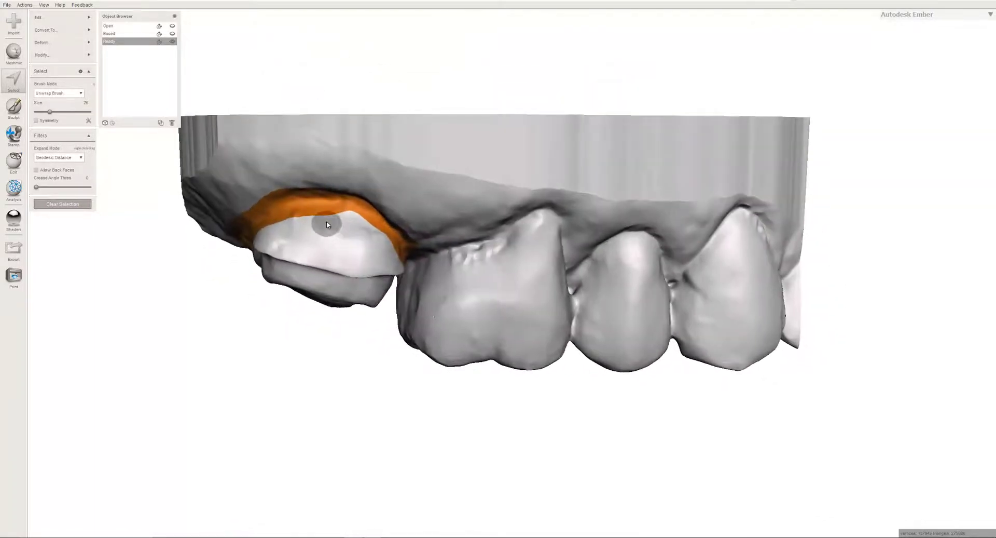
key(bracketleft)
key(bracketleft)
right_drag(323, 218, 345, 224)
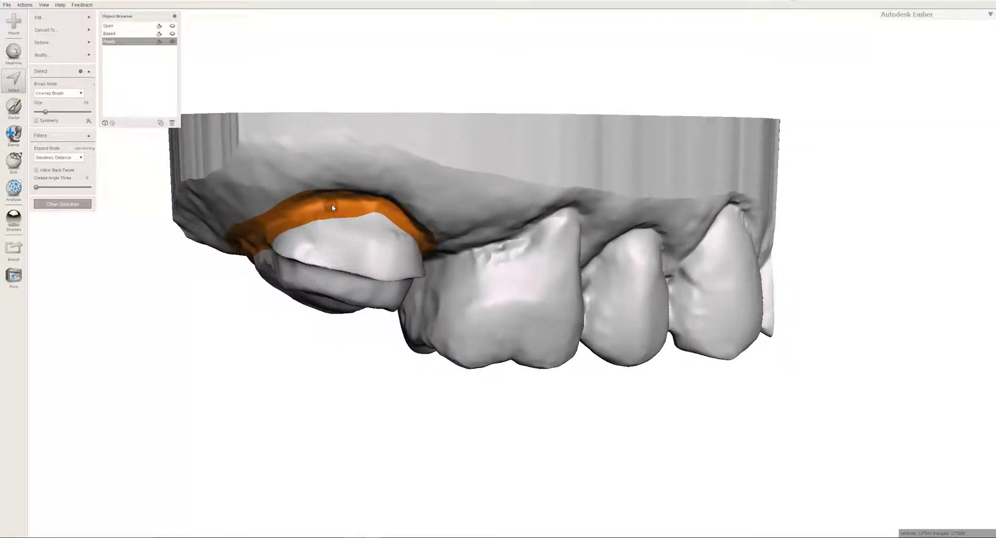
key(f)
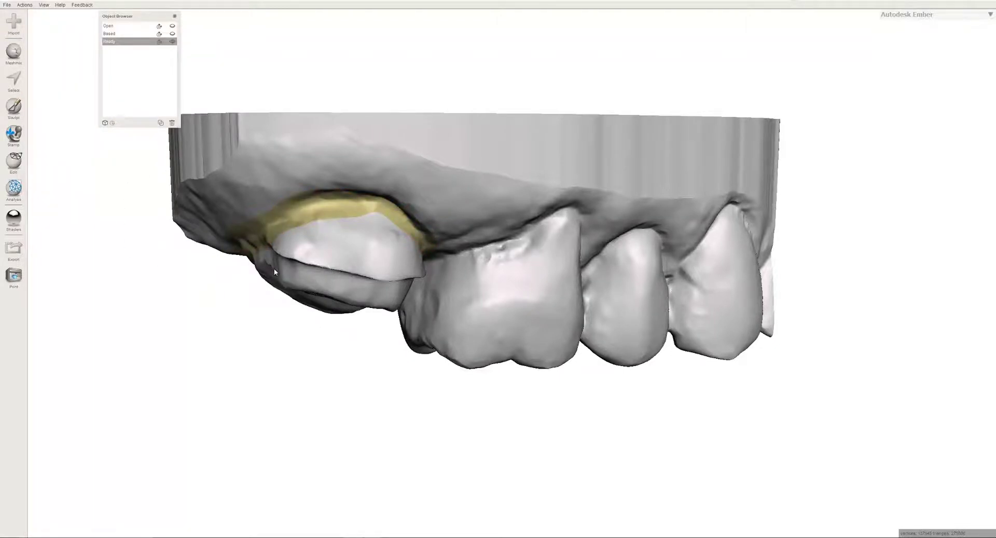
key(s)
click(50, 205)
right_drag(346, 285, 335, 178)
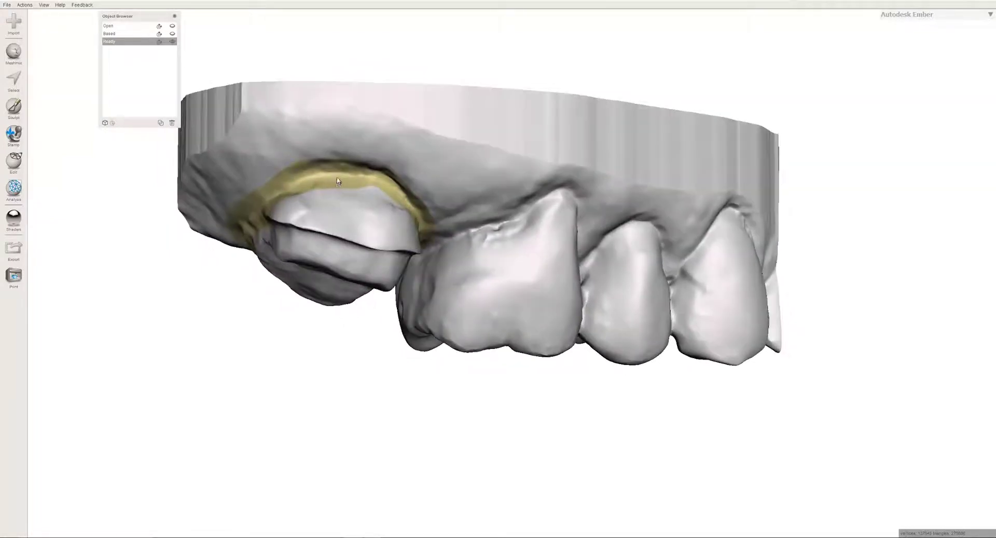
- Paint a narrower selection band inside the ring group, close to the margin, from the cheek side around the rear of the molar
key(s)
drag(333, 176, 275, 199)
mouse_move(275, 198)
right_down()
mouse_move(309, 206)
mouse_move(347, 187)
mouse_move(432, 182)
mouse_move(436, 205)
mouse_move(470, 173)
right_up()
drag(487, 121, 399, 147)
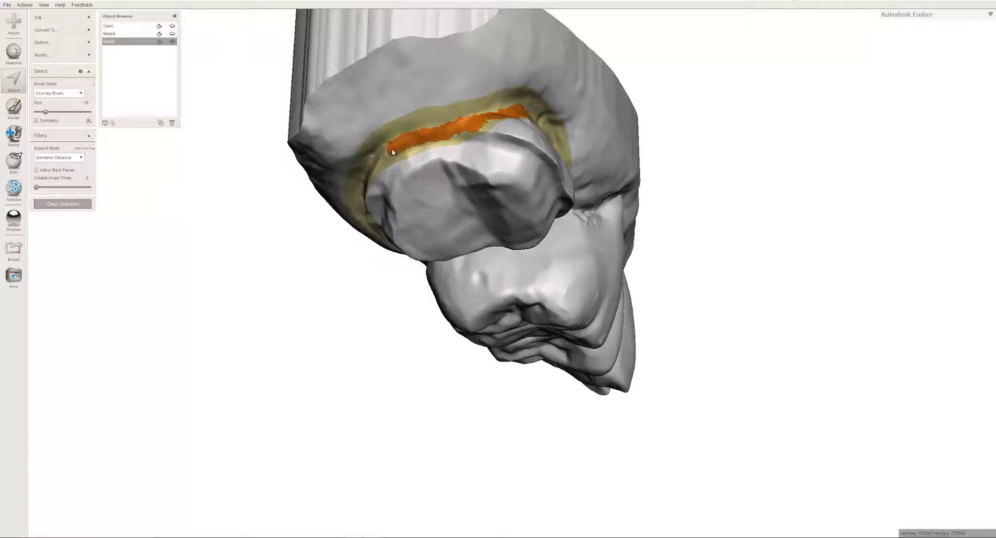
right_drag(378, 161, 499, 139)
drag(610, 134, 555, 171)
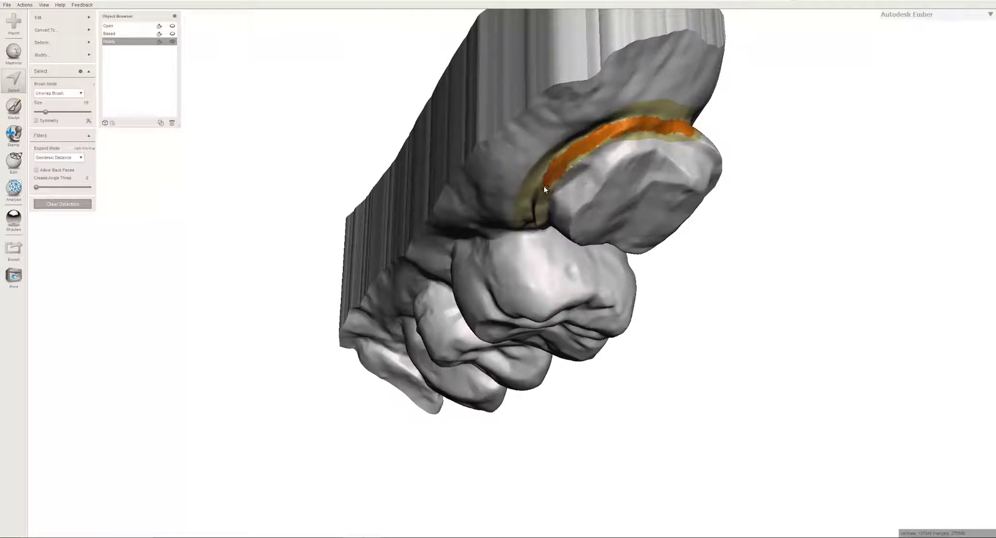
- Continue the narrow selection band along the inner side of the prepared molar's margin towards the neighbouring tooth
right_drag(542, 192, 648, 139)
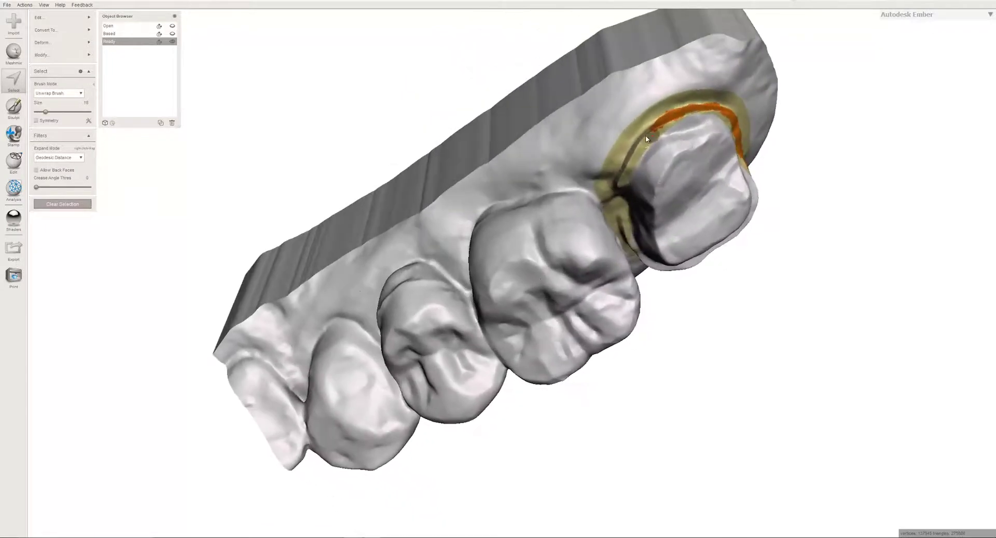
scroll(648, 139, up, 3)
scroll(647, 143, up, 2)
middle_drag(647, 143, 543, 218)
right_drag(542, 218, 558, 237)
drag(558, 236, 554, 240)
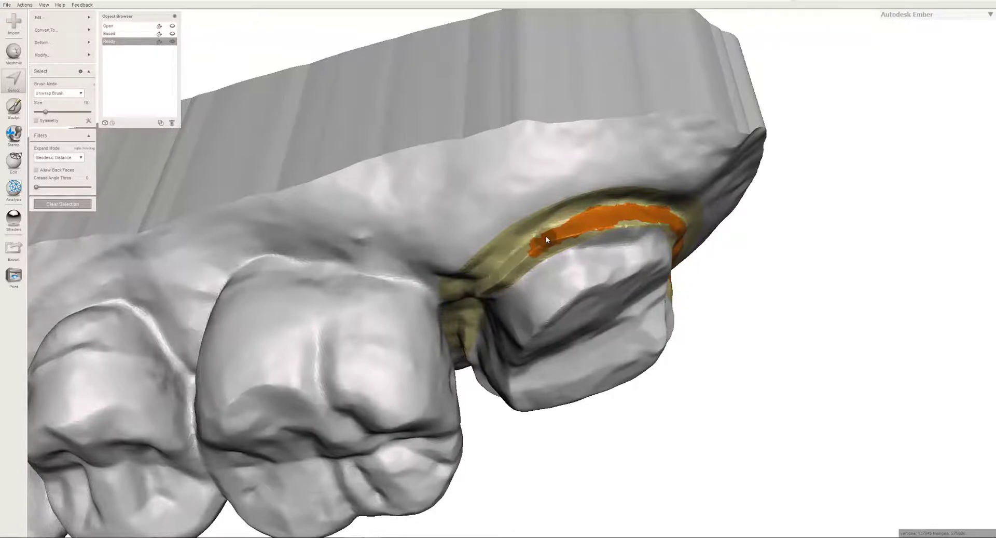
drag(543, 239, 498, 276)
- Extend the narrow selection band along the margin through the gap between the prepared molar and the neighbouring tooth
right_drag(476, 292, 501, 224)
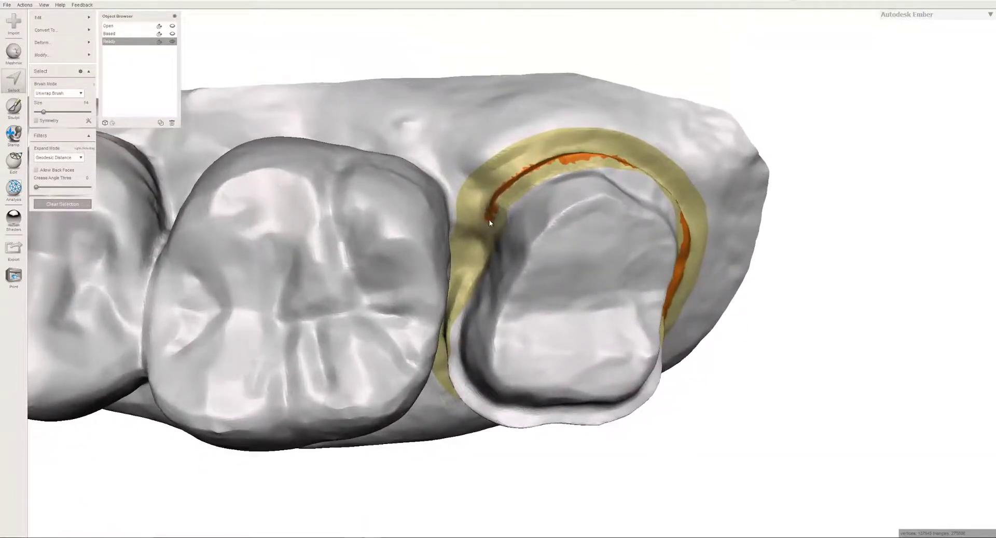
drag(484, 245, 466, 292)
right_drag(466, 291, 492, 297)
mouse_move(470, 272)
mouse_down()
mouse_move(458, 279)
mouse_move(478, 274)
mouse_up()
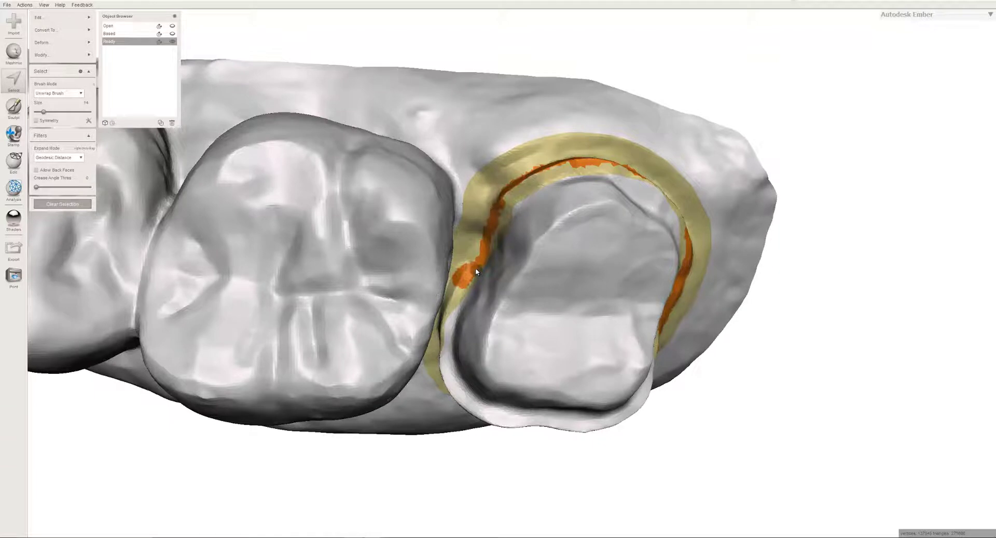
right_drag(478, 279, 499, 264)
mouse_move(456, 274)
mouse_down()
mouse_move(444, 289)
mouse_move(453, 280)
mouse_up()
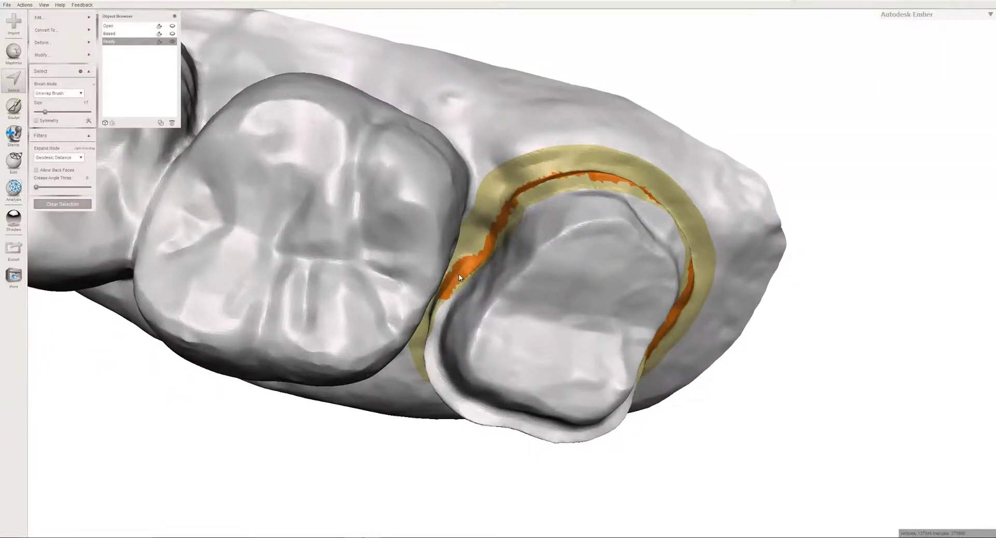
- Paint the remaining cheek-side margin to close the narrow selection band into a full ring around the prepared molar
right_drag(458, 277, 554, 277)
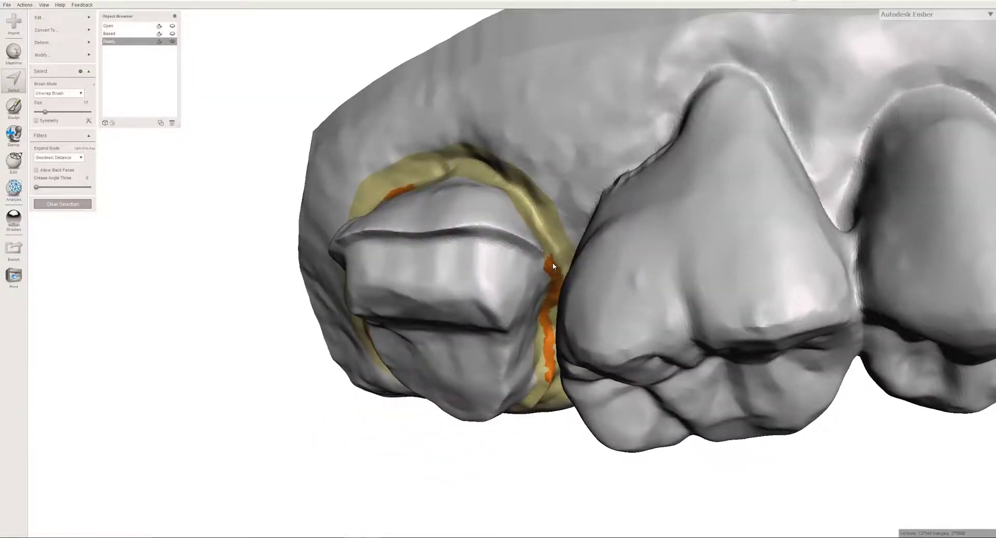
drag(551, 256, 532, 224)
right_drag(526, 220, 522, 259)
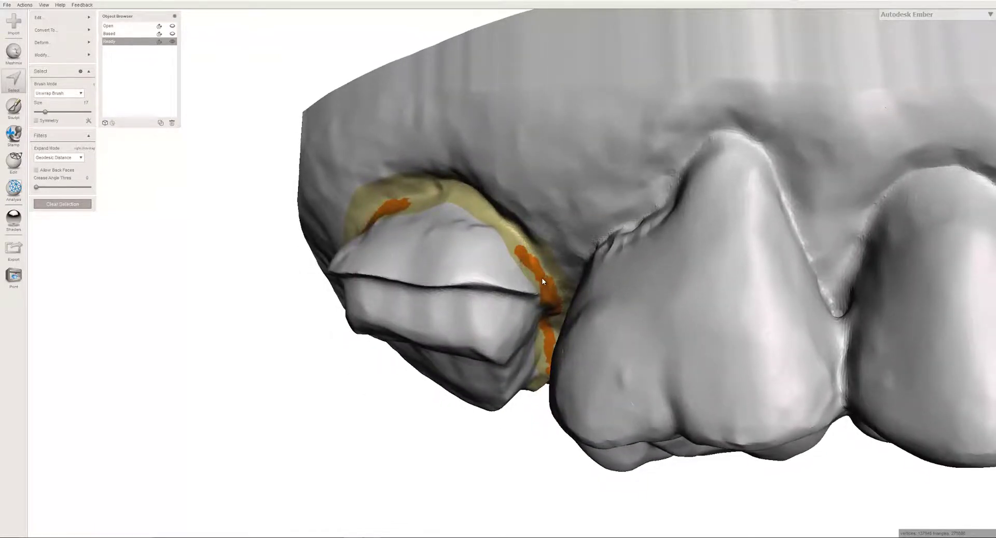
drag(528, 260, 514, 246)
drag(473, 203, 457, 194)
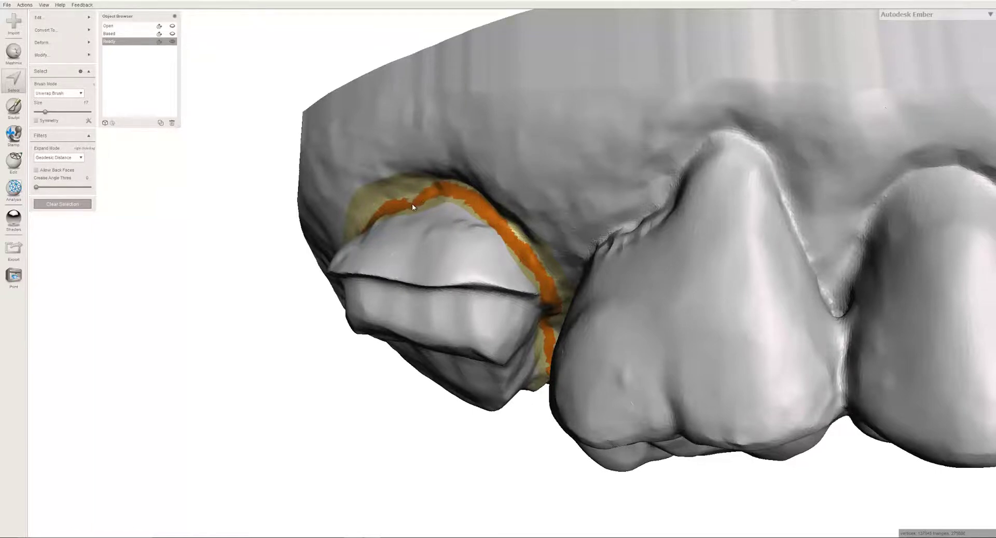
- Smooth the boundary of the narrow ring selection and turn it into a separate face group
right_drag(531, 244, 609, 226)
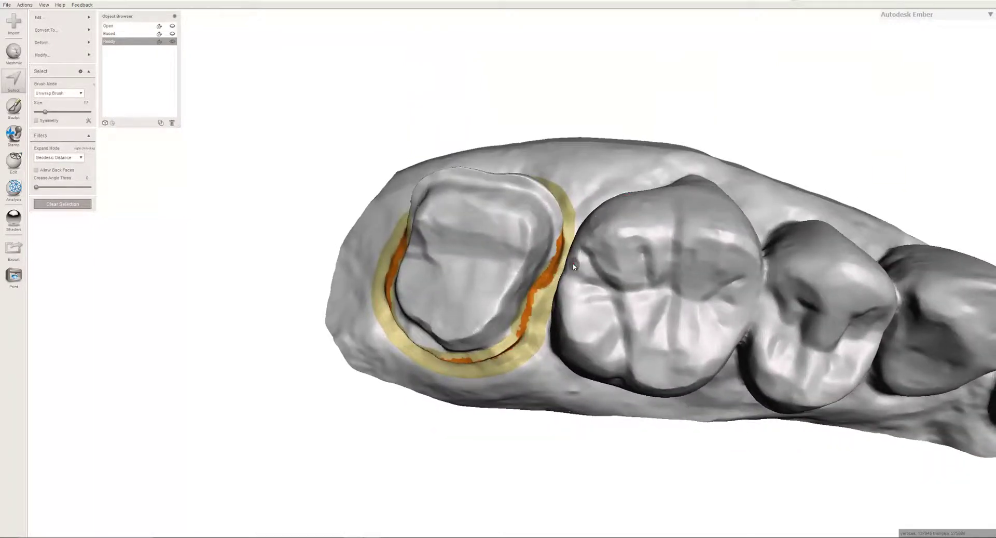
key(b)
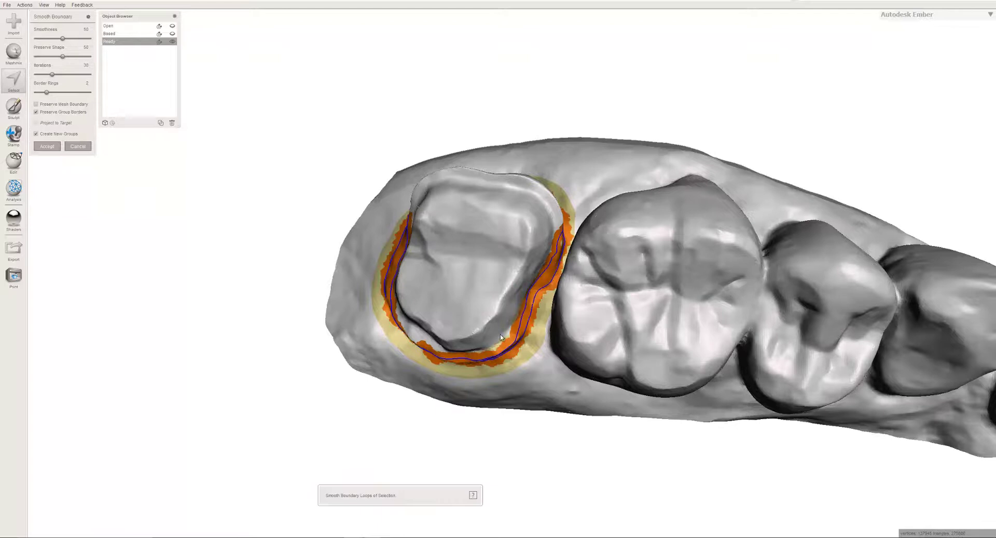
right_drag(501, 337, 366, 301)
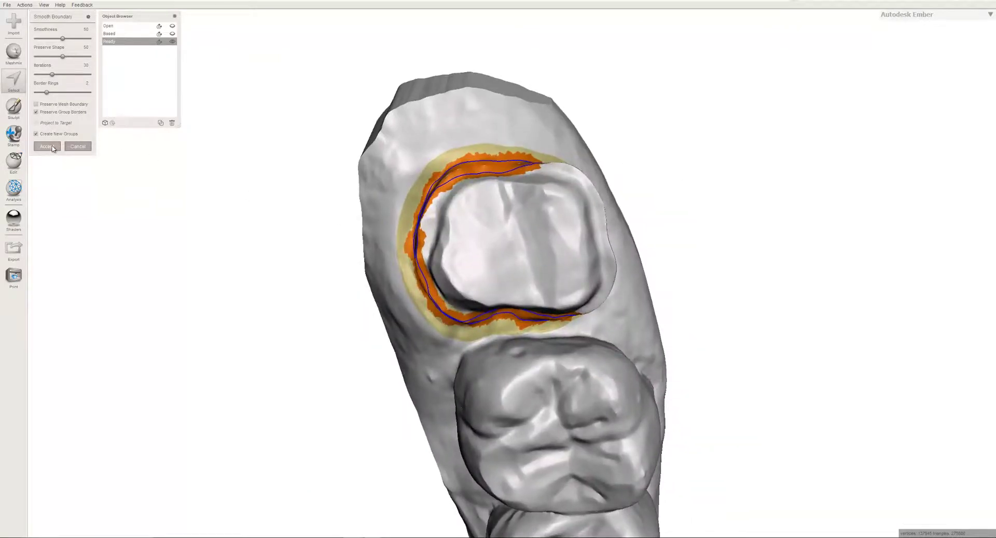
right_drag(526, 146, 464, 218)
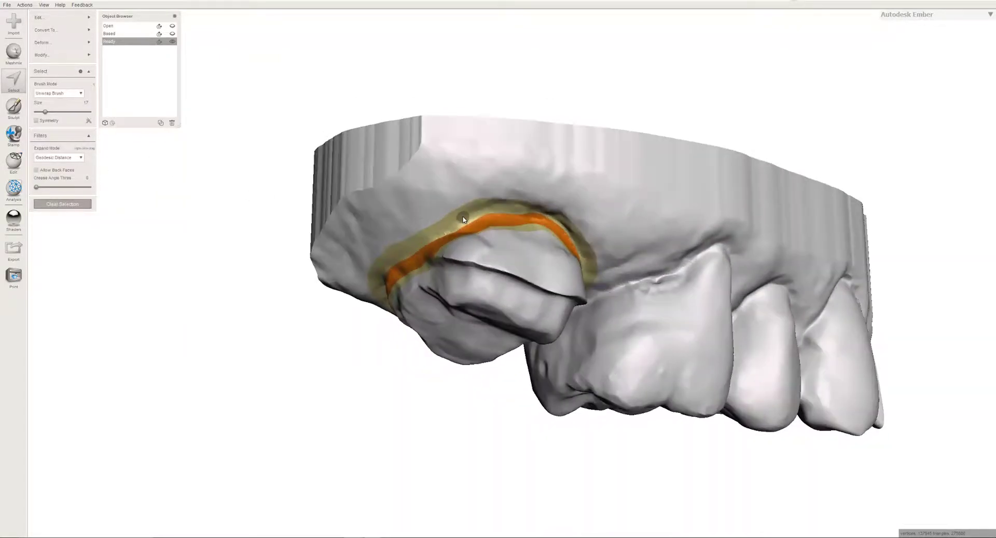
key(Return)
- Select the narrow ring group together with the prepared molar's surface and combine them into one face group
mouse_move(527, 232)
right_down()
mouse_move(612, 190)
mouse_move(596, 136)
mouse_move(578, 134)
mouse_move(566, 150)
mouse_move(545, 230)
mouse_move(535, 187)
mouse_move(542, 133)
mouse_move(568, 252)
mouse_move(613, 264)
mouse_move(529, 216)
right_up()
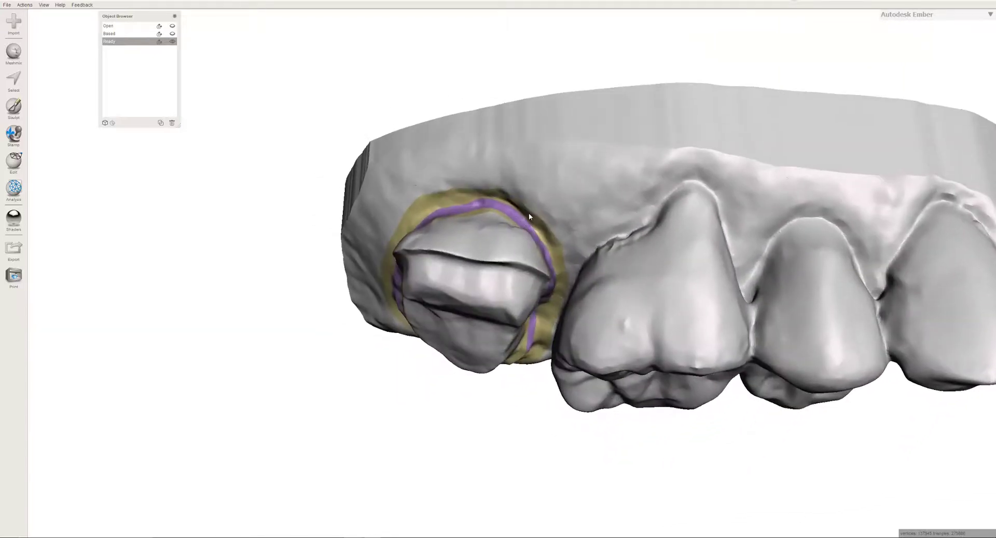
key(s)
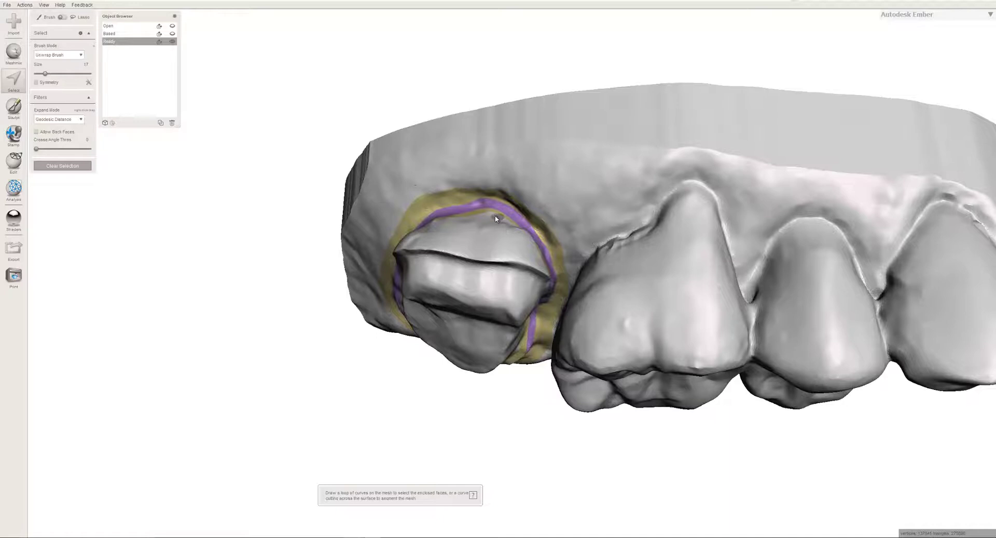
click(502, 211)
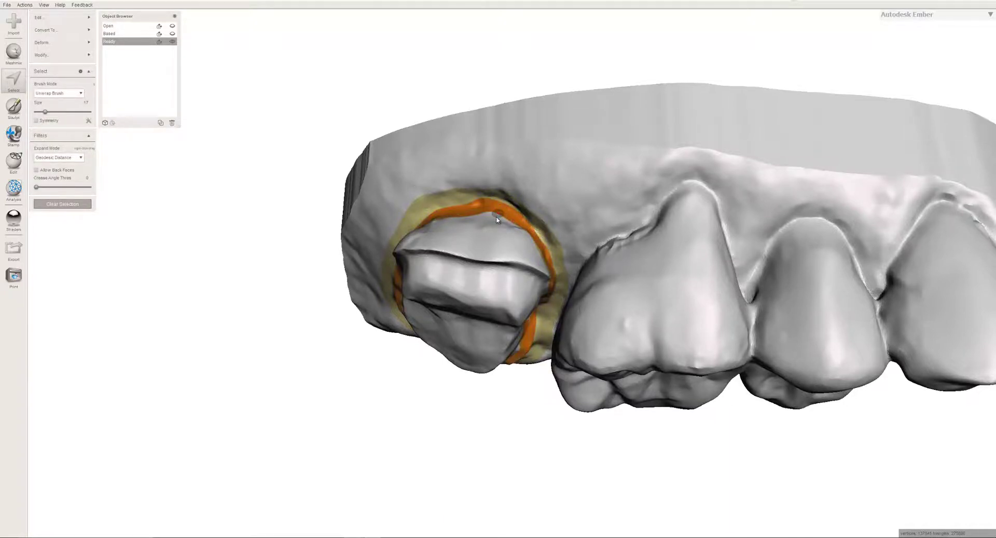
double_click(485, 237)
right_drag(566, 307, 529, 318)
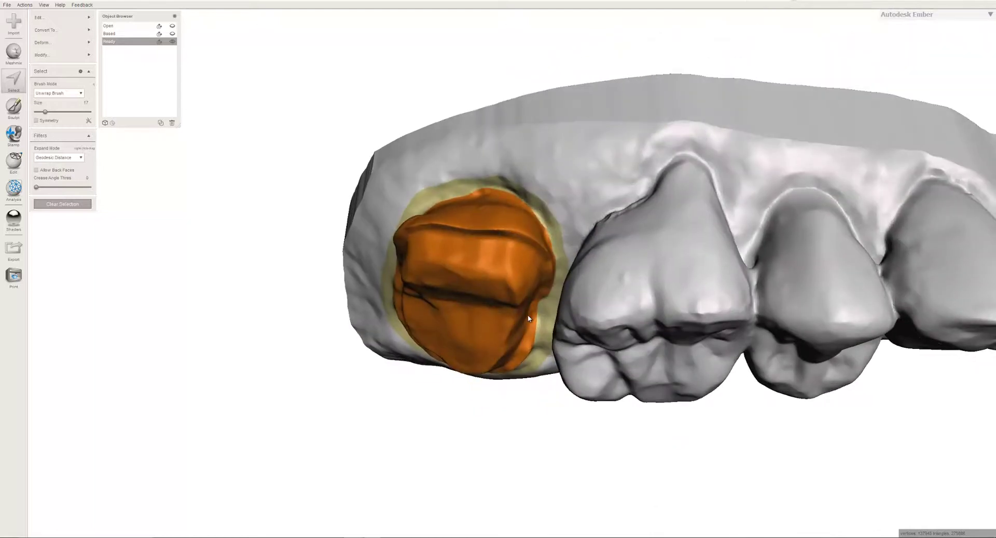
key(ctrl+g)
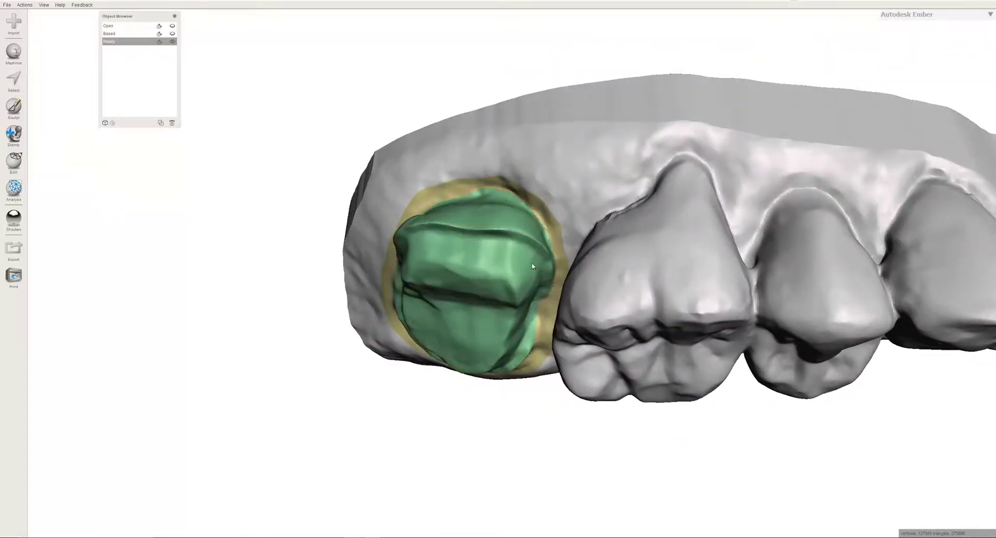
- Select the gum ring face group around the prepared molar and move it toward the model base with Transform, using the reoriented frame
right_drag(533, 266, 564, 265)
right_drag(465, 194, 539, 236)
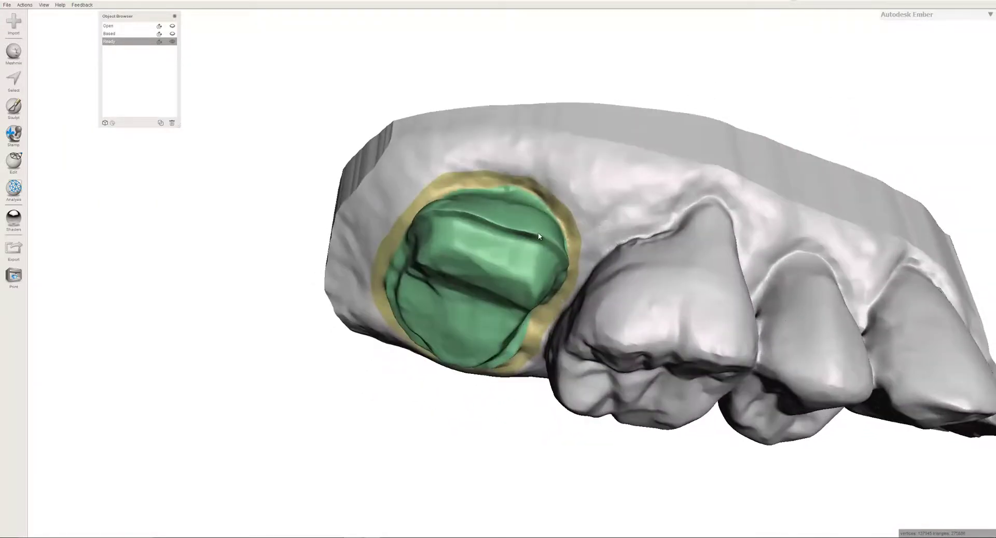
key(s)
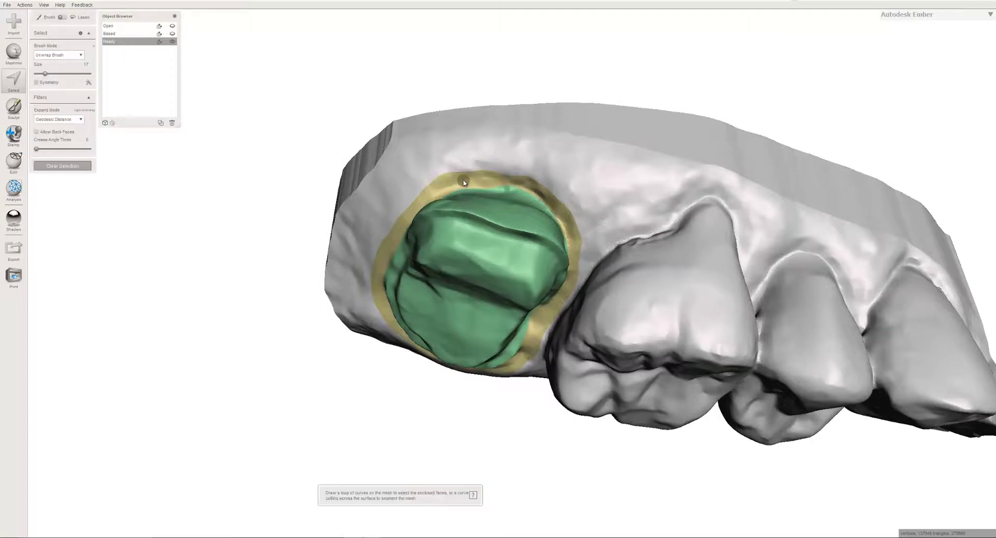
double_click(464, 182)
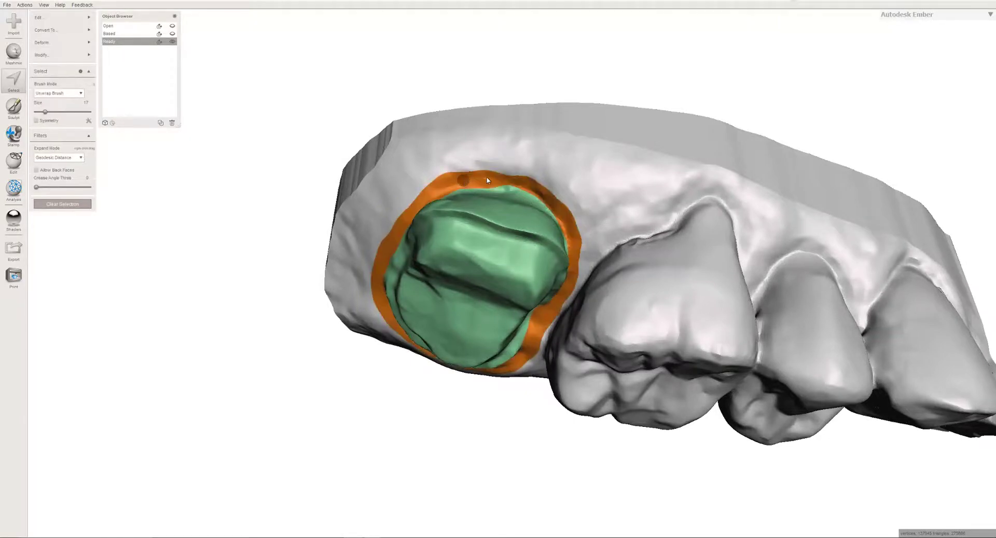
right_drag(488, 180, 475, 191)
mouse_move(67, 29)
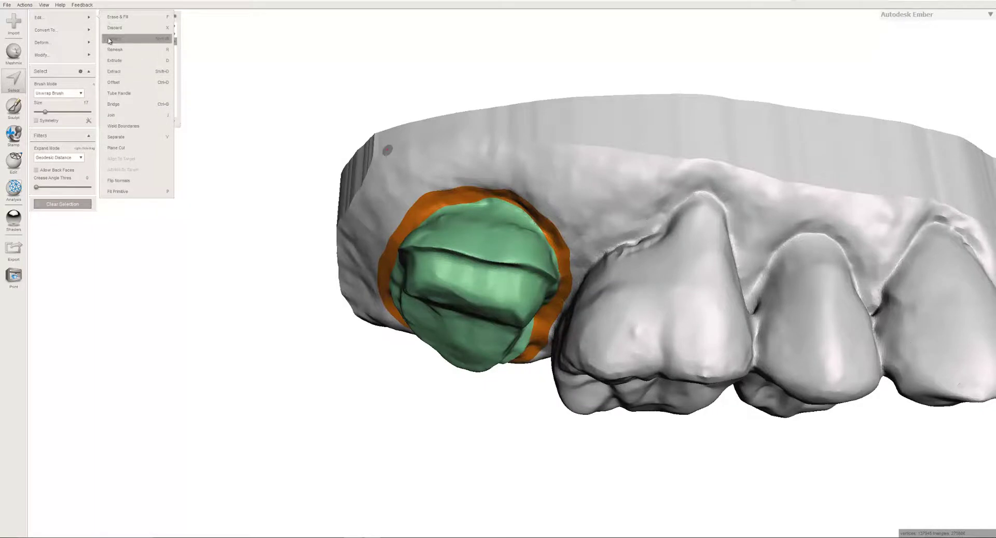
mouse_move(68, 49)
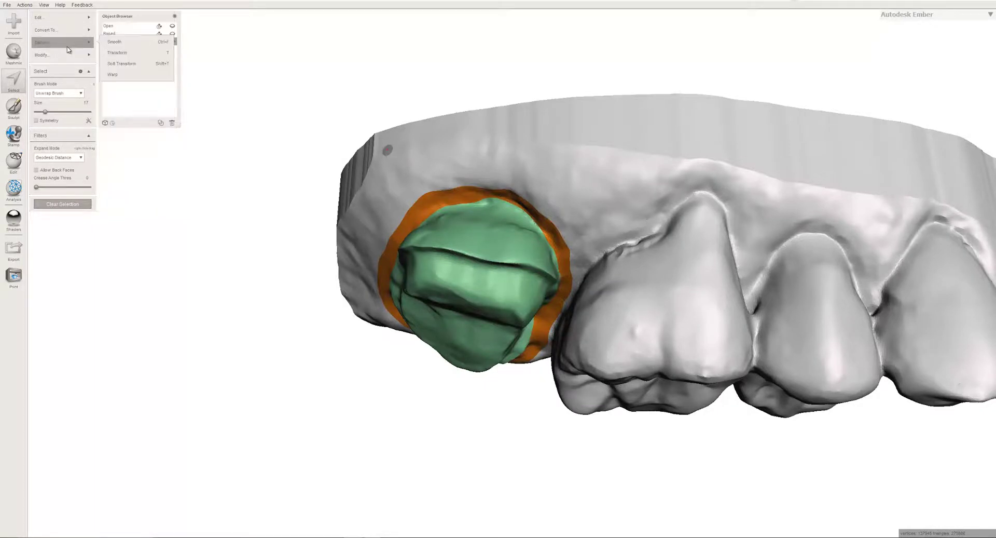
click(117, 52)
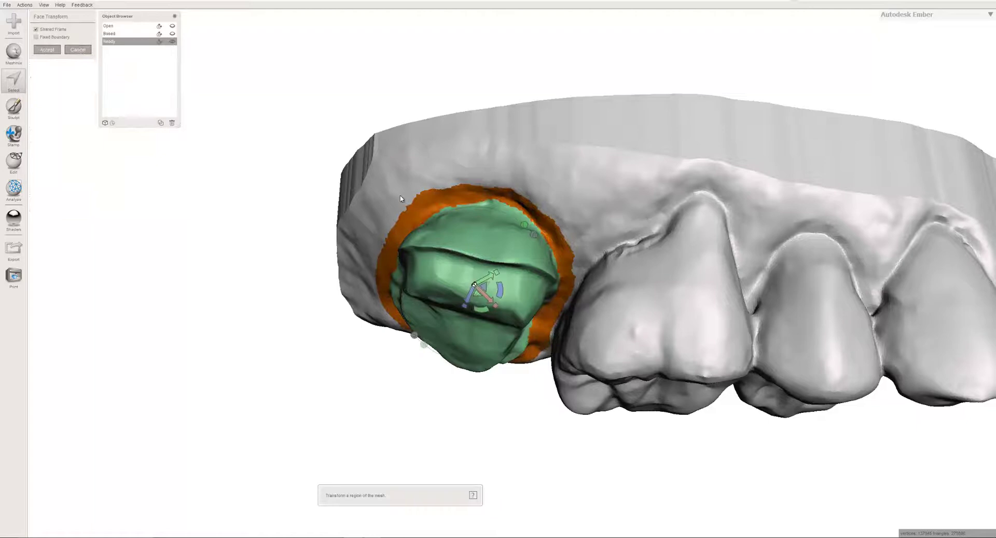
mouse_move(476, 196)
right_down()
mouse_move(475, 227)
mouse_move(474, 202)
right_up()
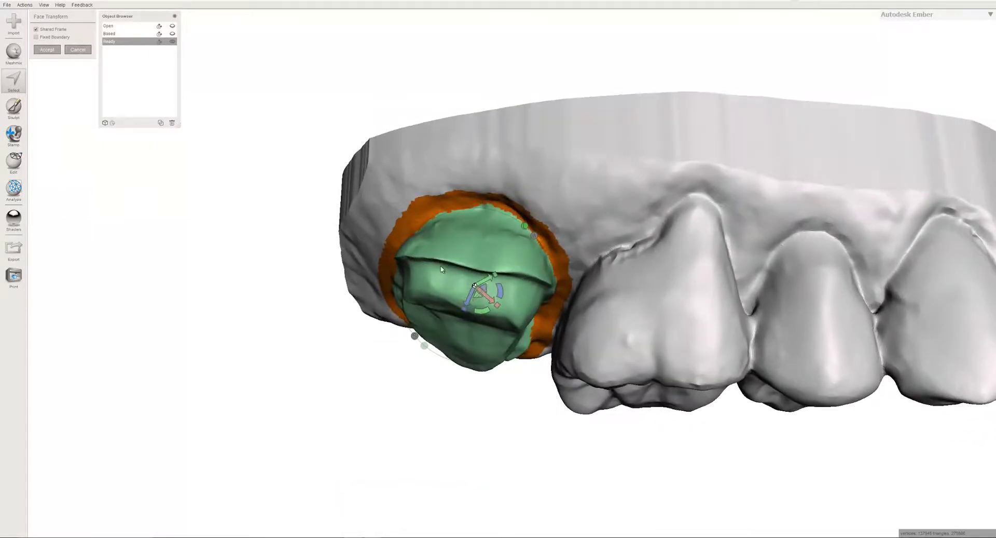
click(535, 237)
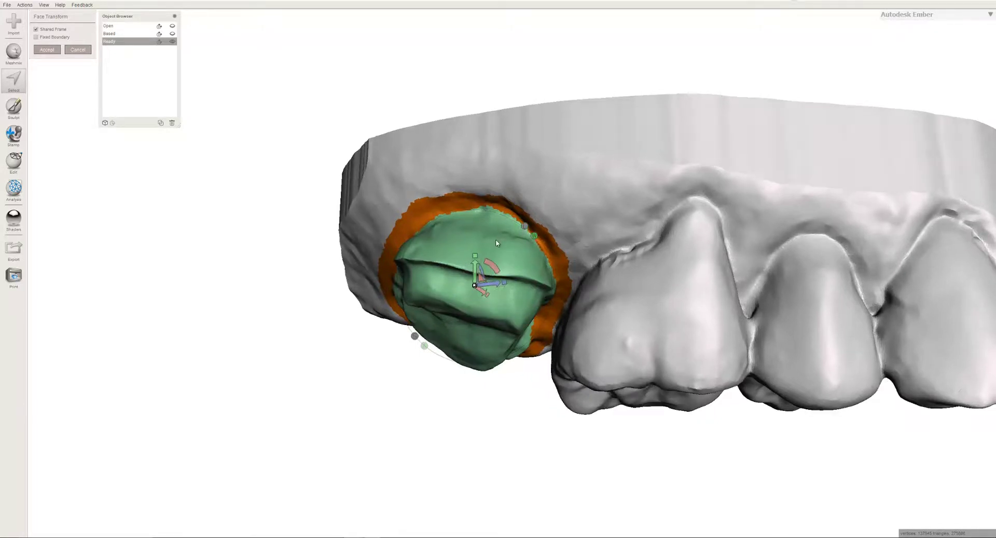
right_drag(495, 234, 486, 266)
drag(474, 274, 476, 261)
right_drag(526, 340, 514, 301)
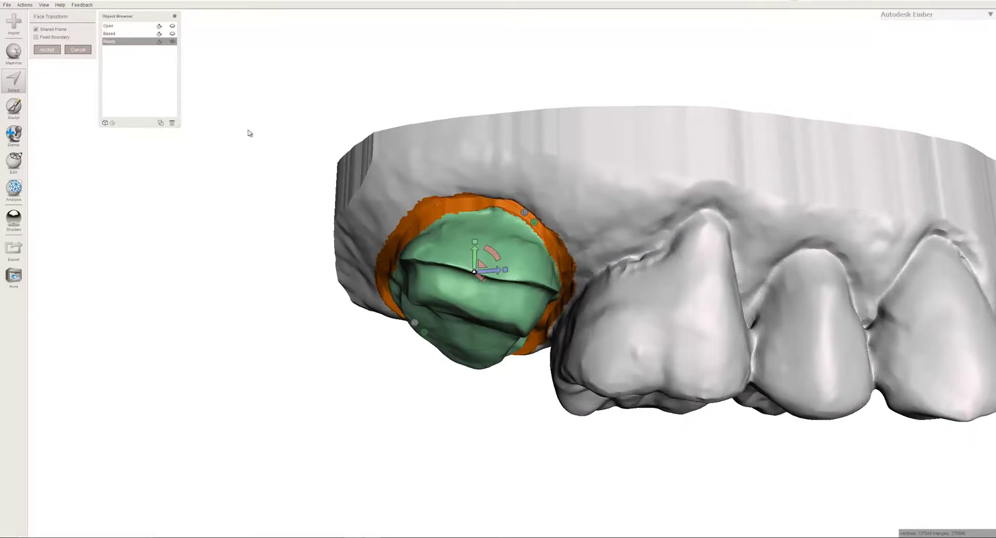
right_drag(534, 272, 524, 297)
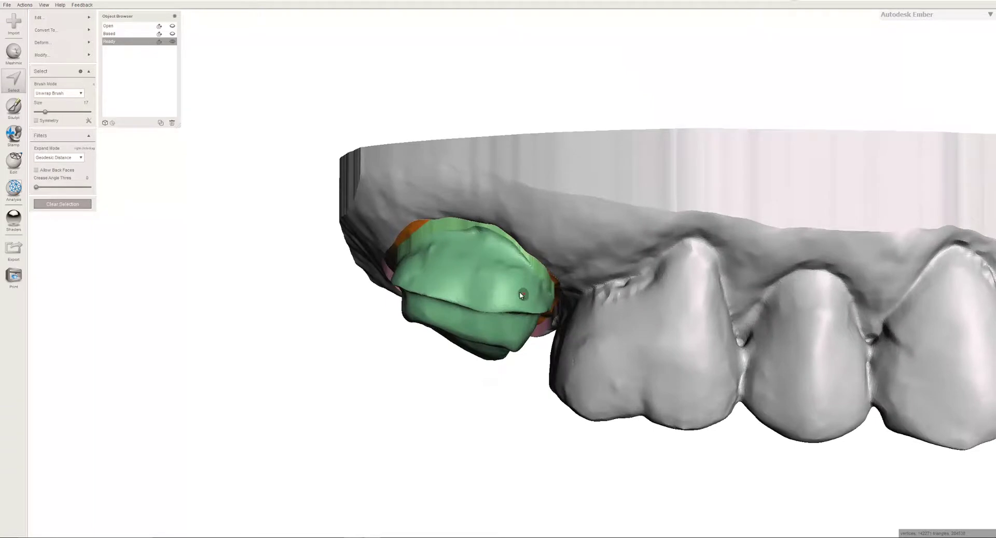
- Select the whole Ready mesh, clear all its face groups and drop the selection
right_drag(542, 298, 588, 270)
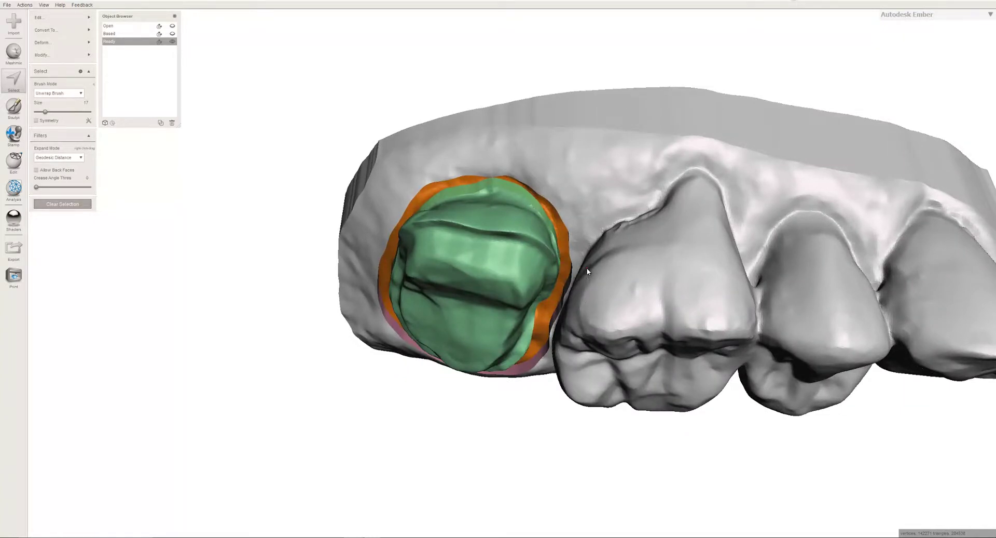
key(ctrl+a)
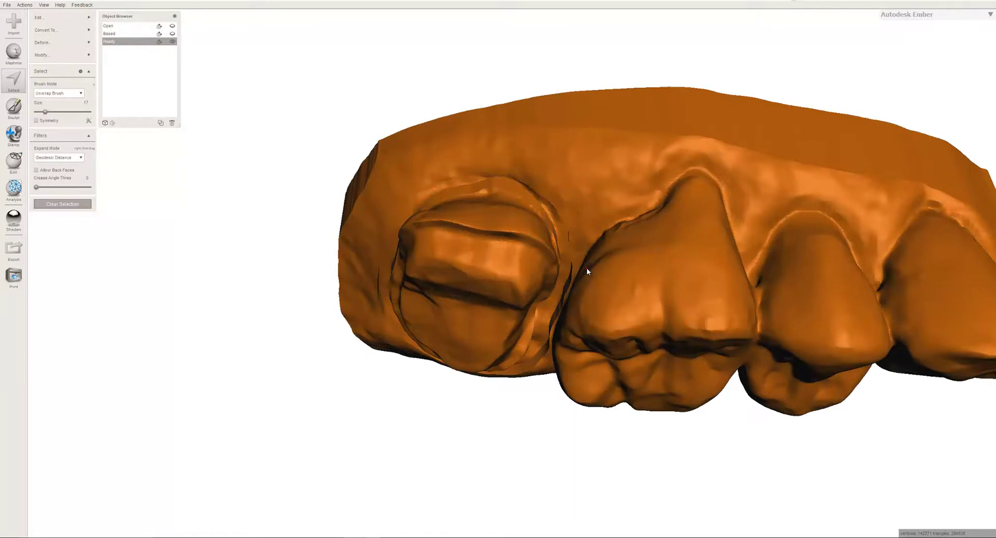
click(77, 55)
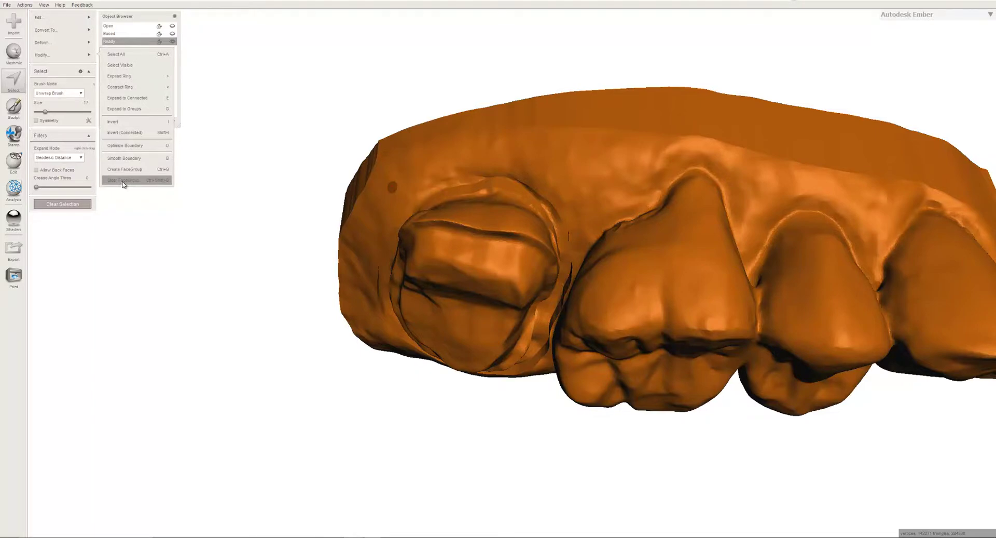
key(Escape)
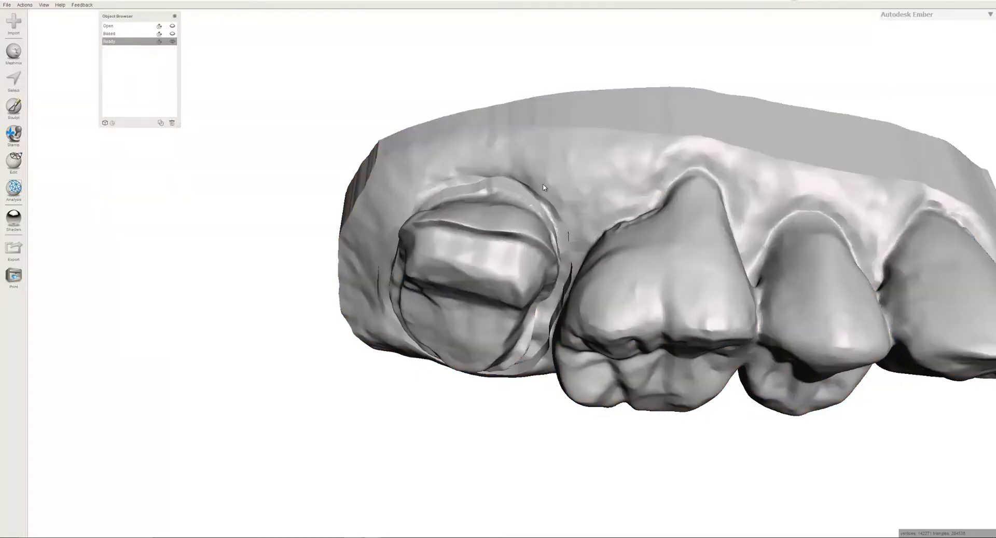
- Inspect the margin and the shifted gum ring around the prepared molar from the cheek side and the chewing surface
right_drag(544, 187, 394, 264)
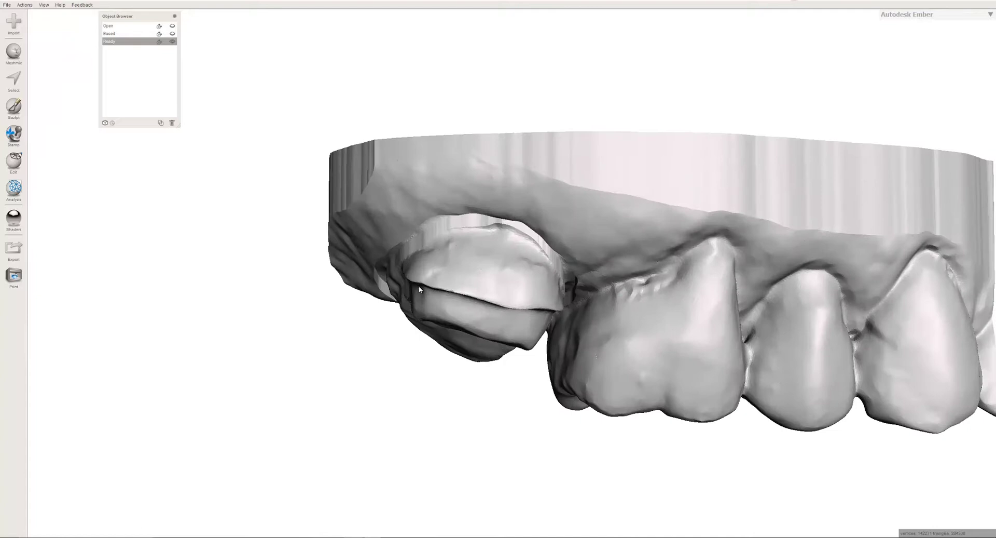
right_drag(515, 296, 487, 212)
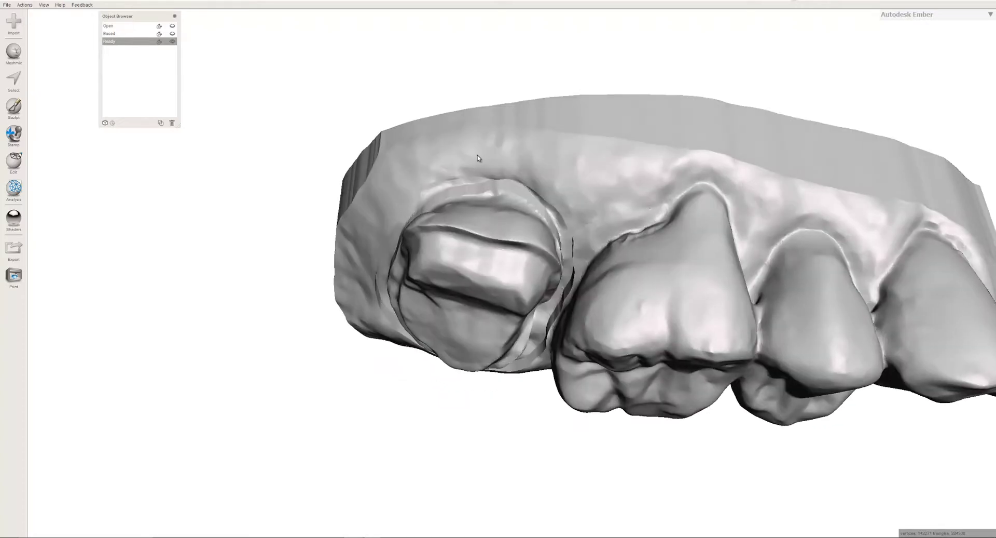
right_drag(535, 304, 521, 289)
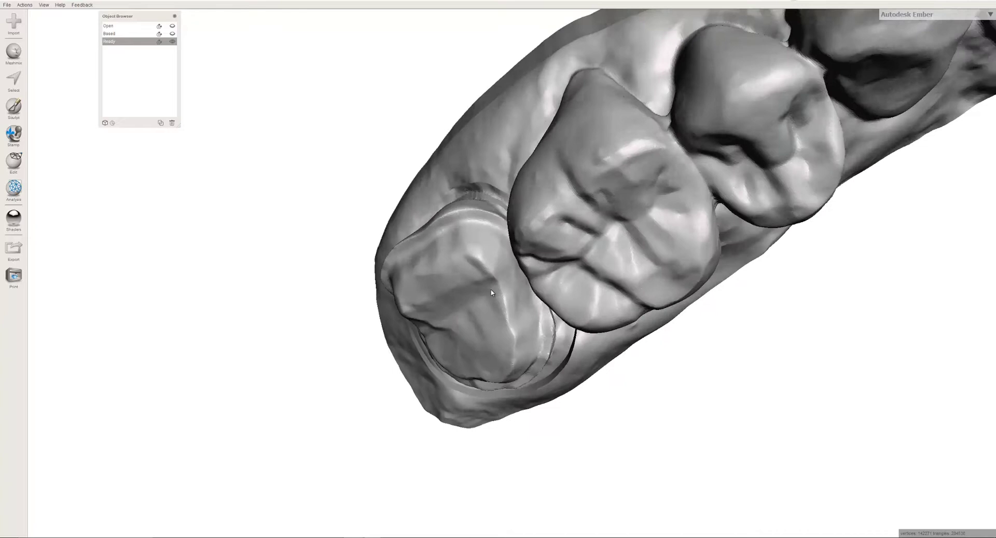
right_drag(491, 292, 466, 337)
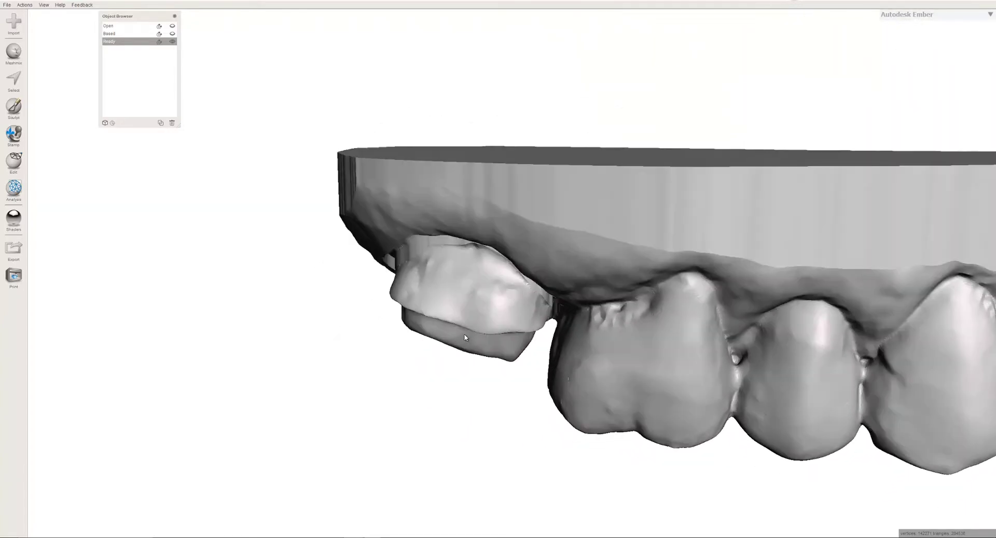